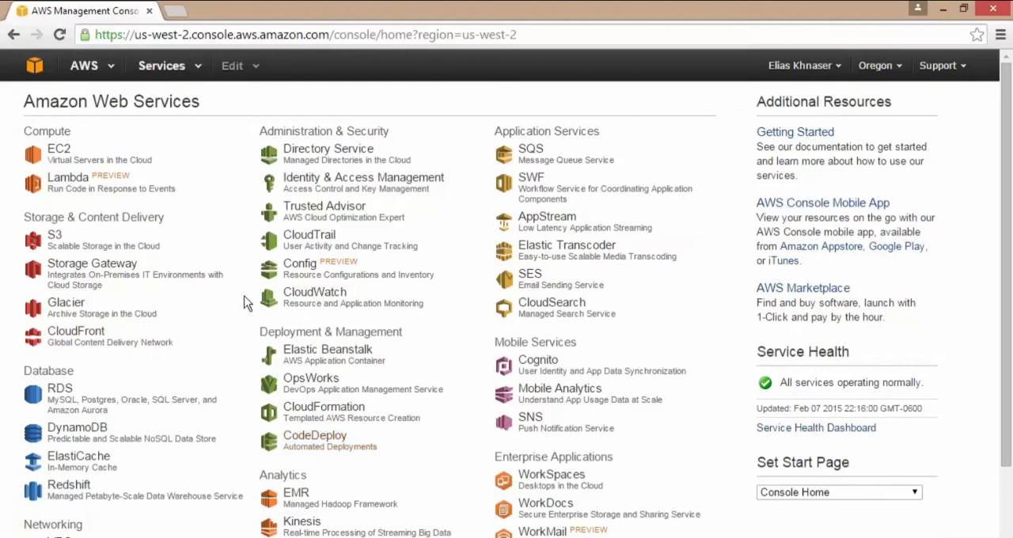
Open the EC2 service and check its instance list, returning to the EC2 dashboard.
click(61, 151)
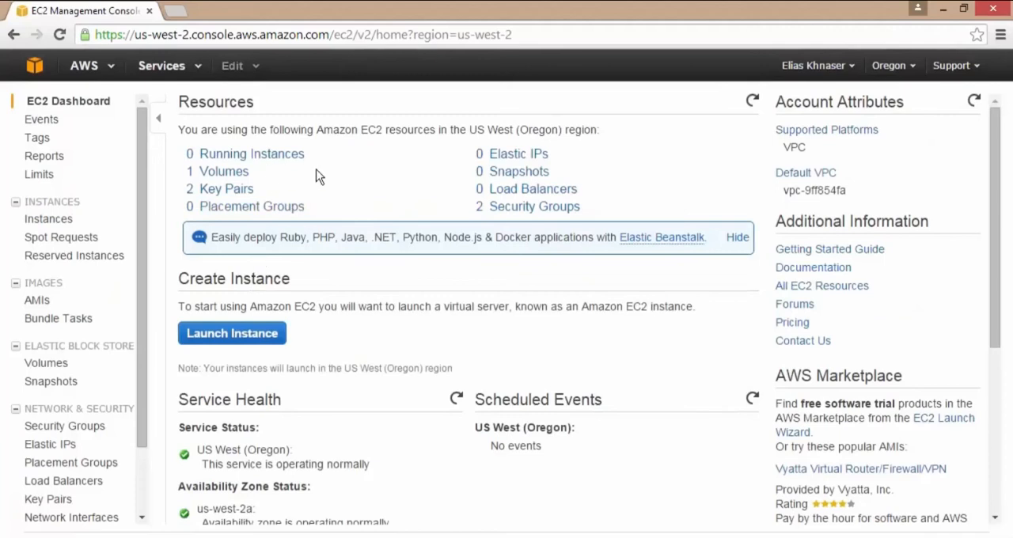
click(292, 156)
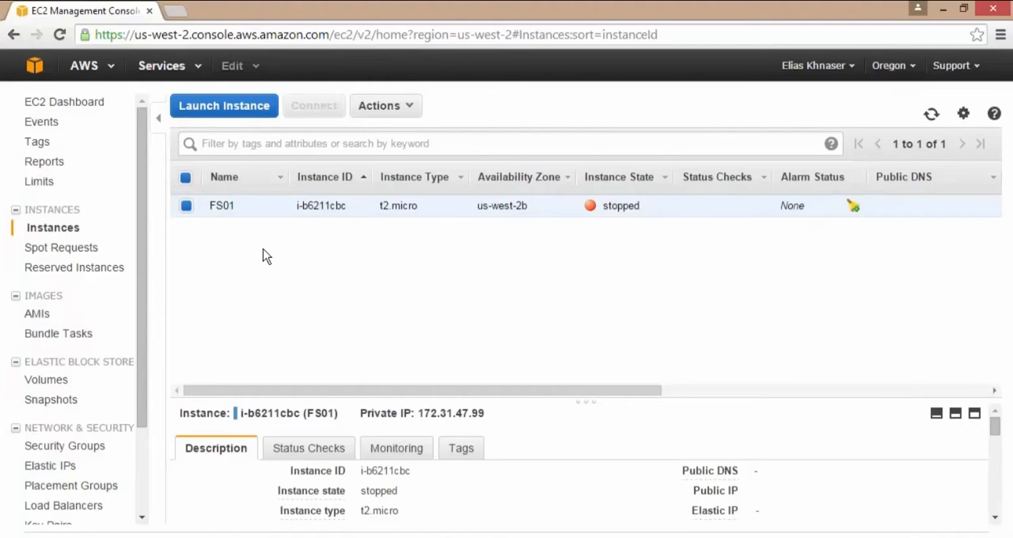
click(79, 103)
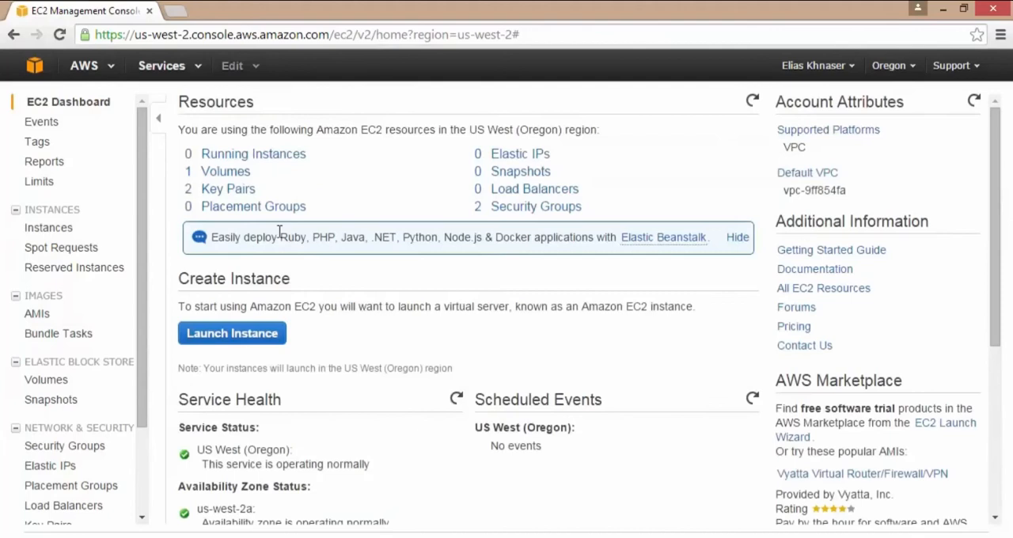
Open the list of EBS volumes and examine the existing volume's description, including its attachment, type and IOPS.
click(215, 173)
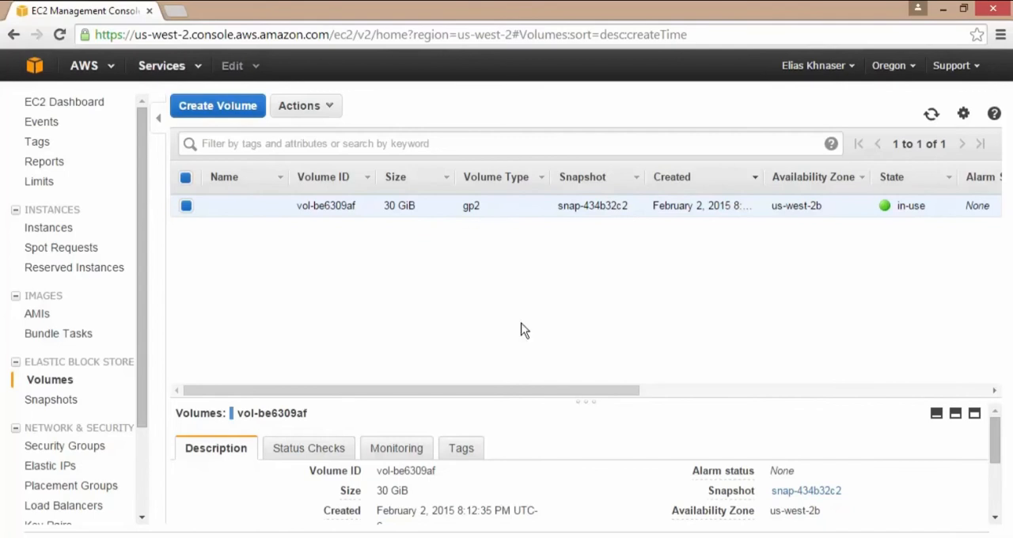
scroll(530, 459, down, 3)
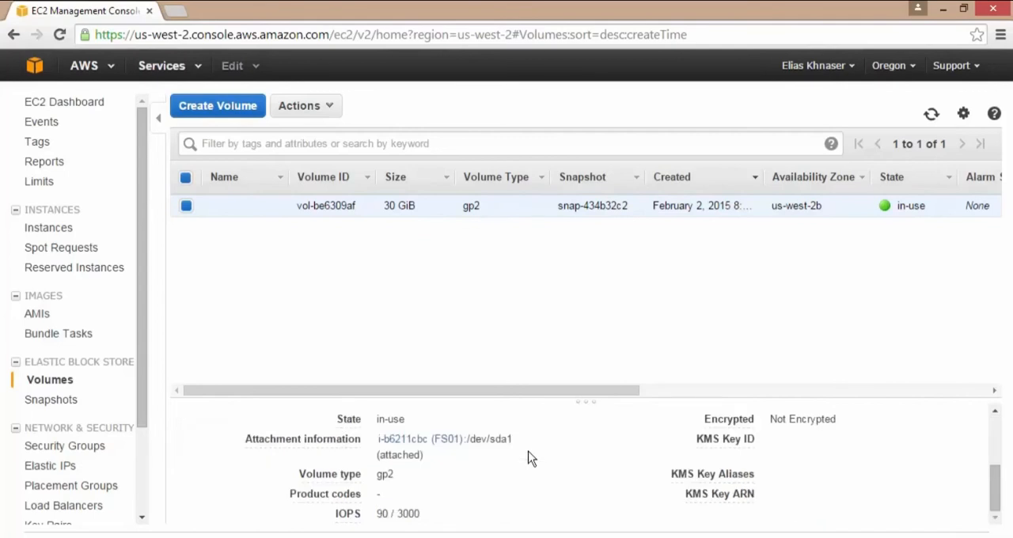
scroll(530, 459, up, 2)
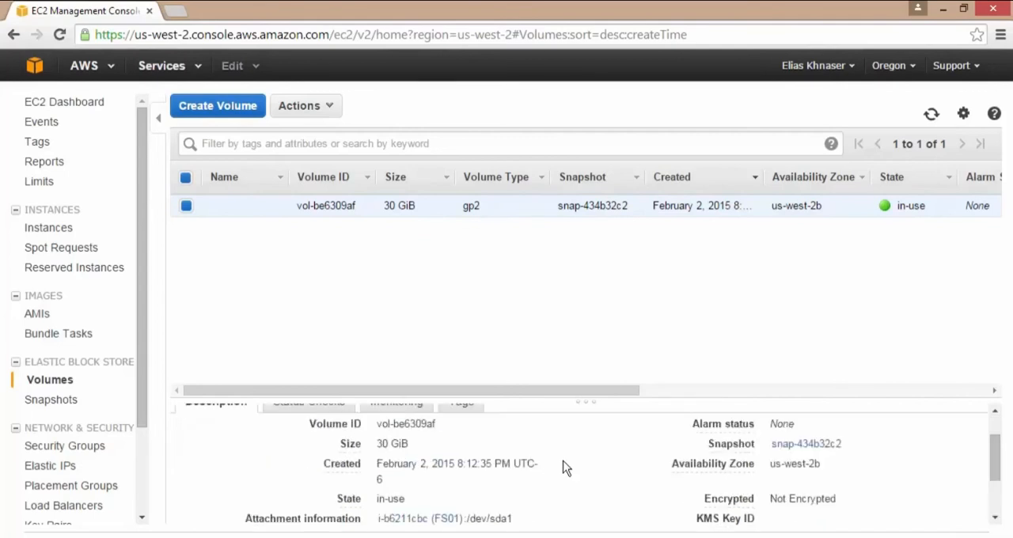
scroll(563, 467, down, 2)
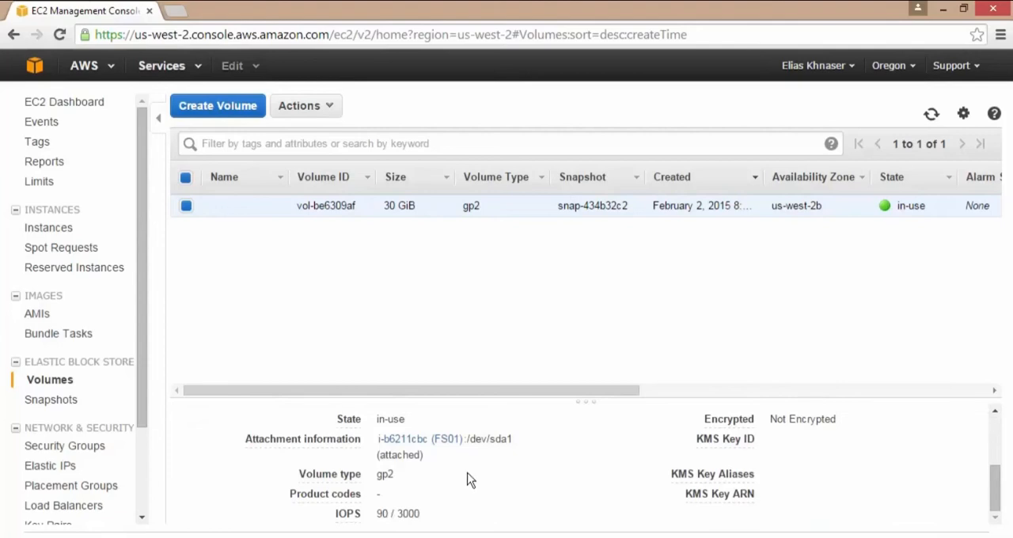
mouse_move(340, 478)
Name the existing 30 GiB volume "gp".
mouse_move(242, 214)
click(273, 209)
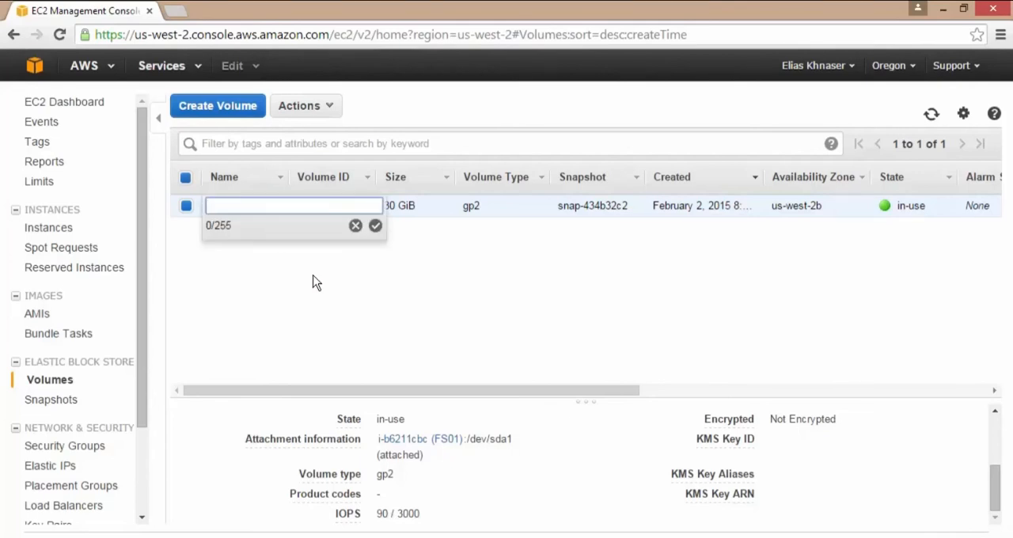
text(gp)
click(375, 228)
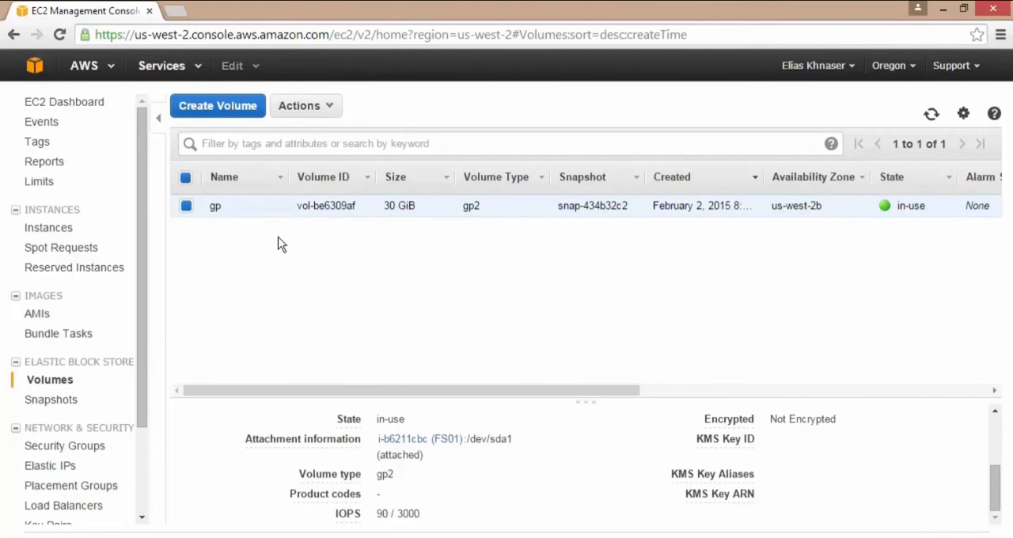
Start a new volume of type Provisioned IOPS (SSD) with a size of 20 GiB.
click(226, 113)
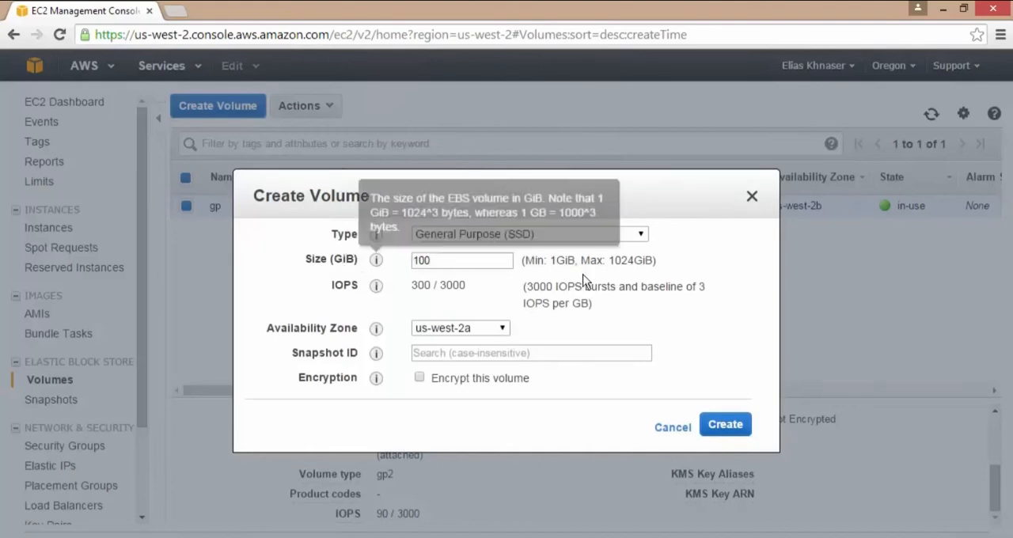
click(648, 238)
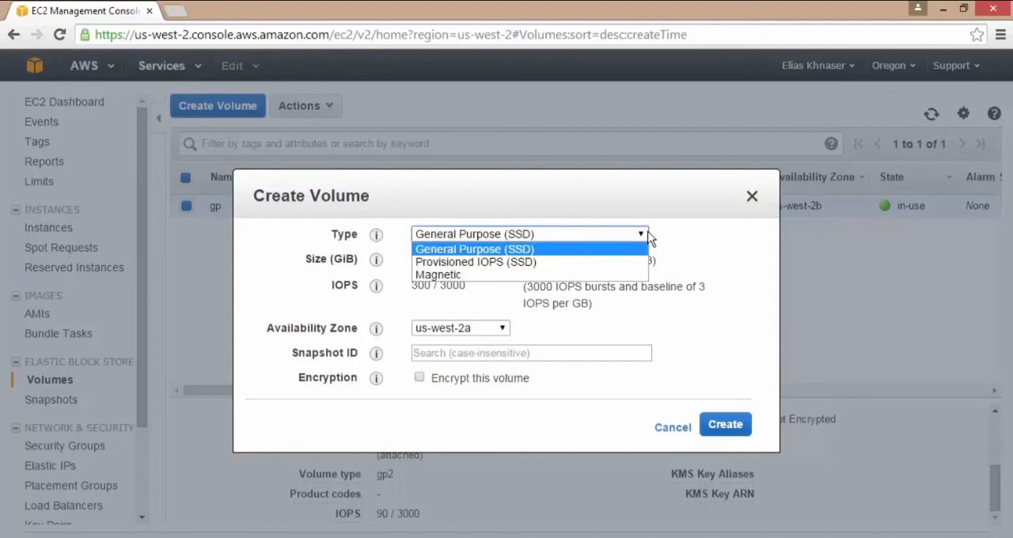
click(557, 272)
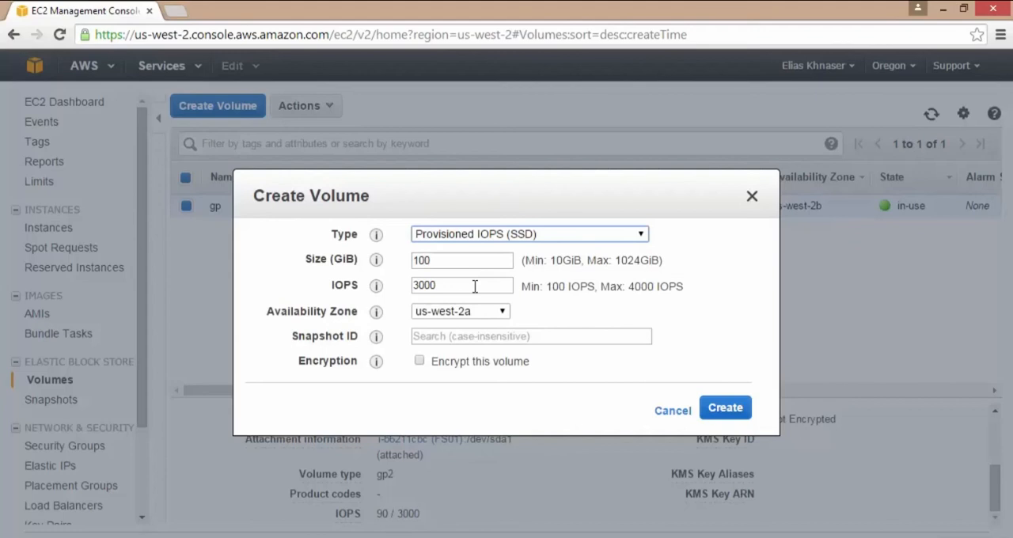
drag(445, 261, 397, 260)
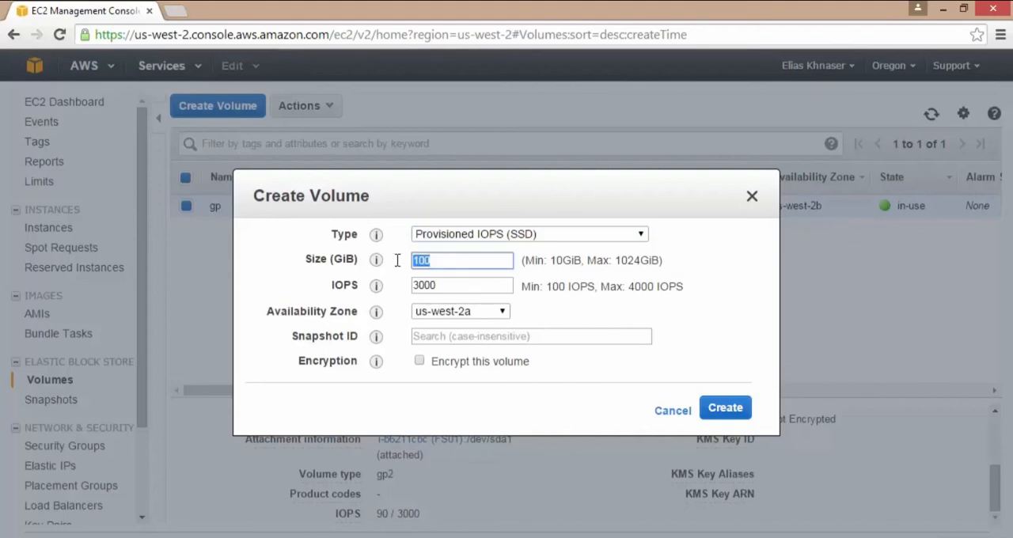
text(20)
Set the new volume's availability zone to us-west-2b and its IOPS to 600.
drag(586, 200, 574, 263)
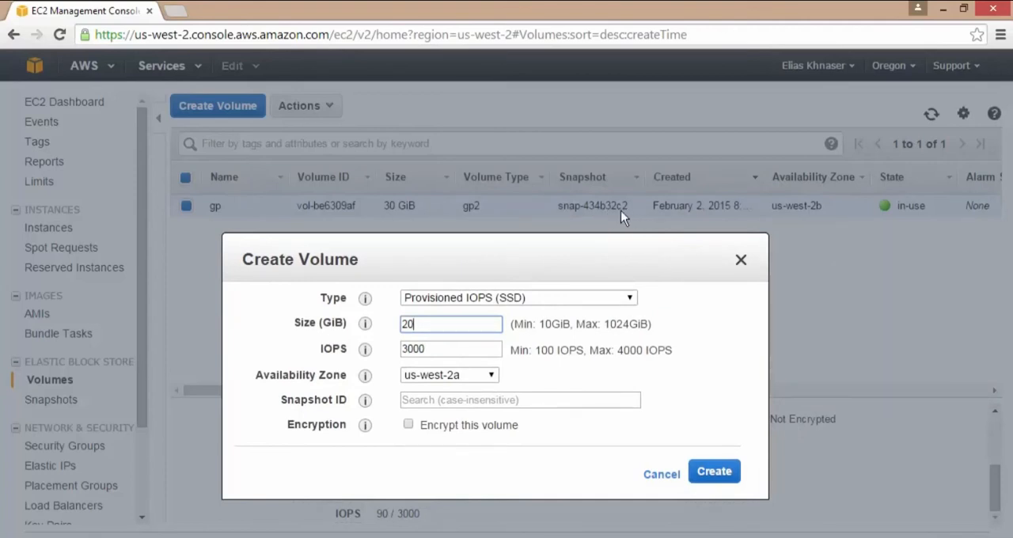
click(492, 375)
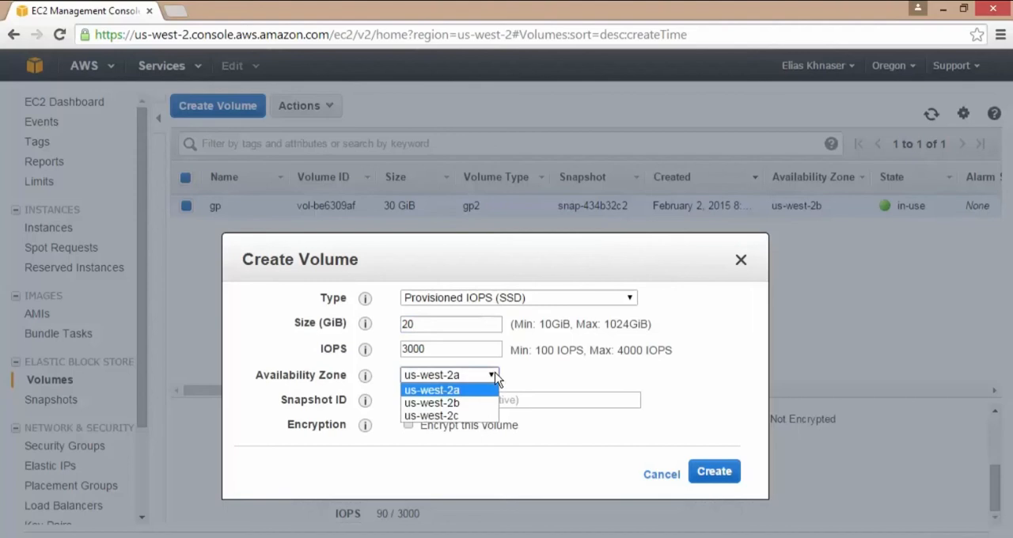
click(462, 403)
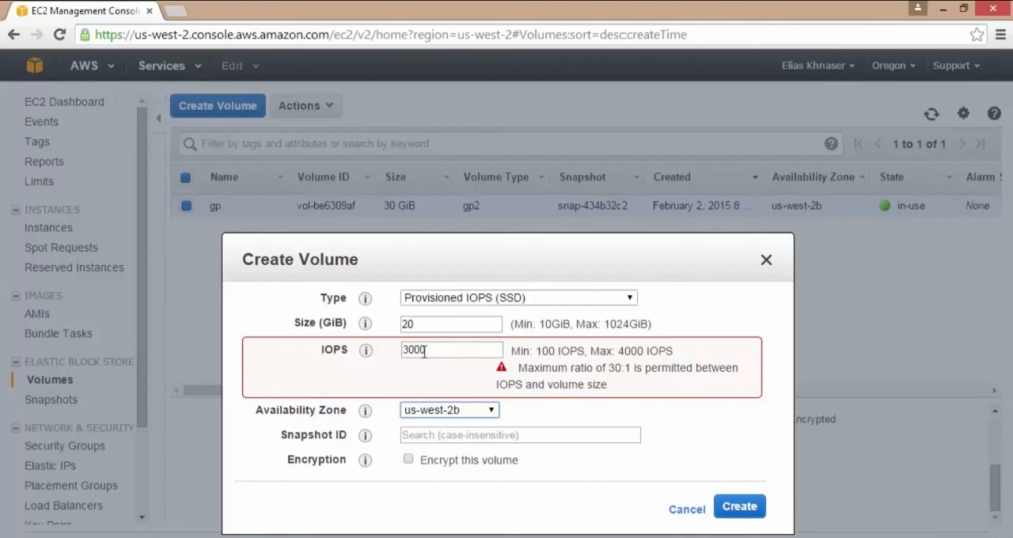
drag(402, 350, 427, 388)
text(600)
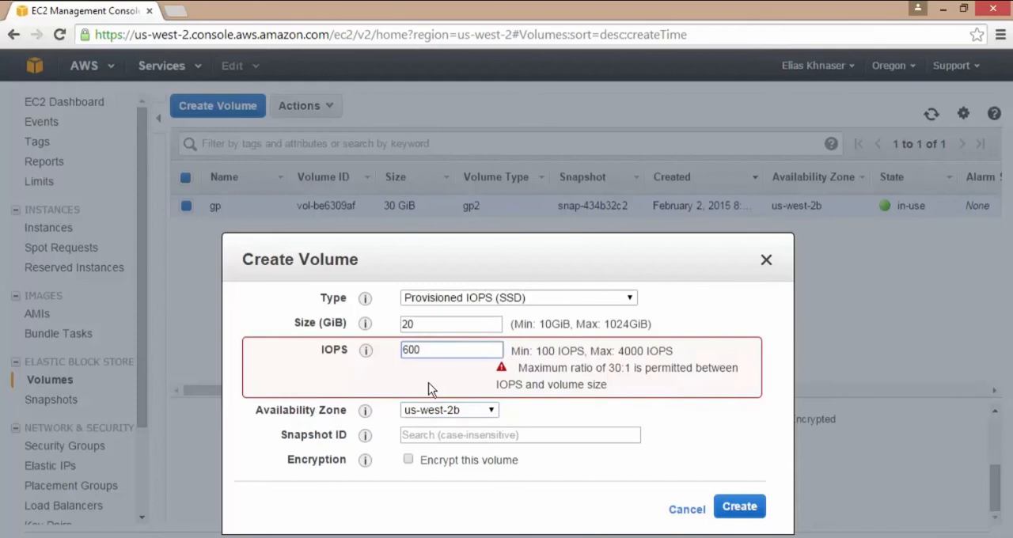
click(492, 410)
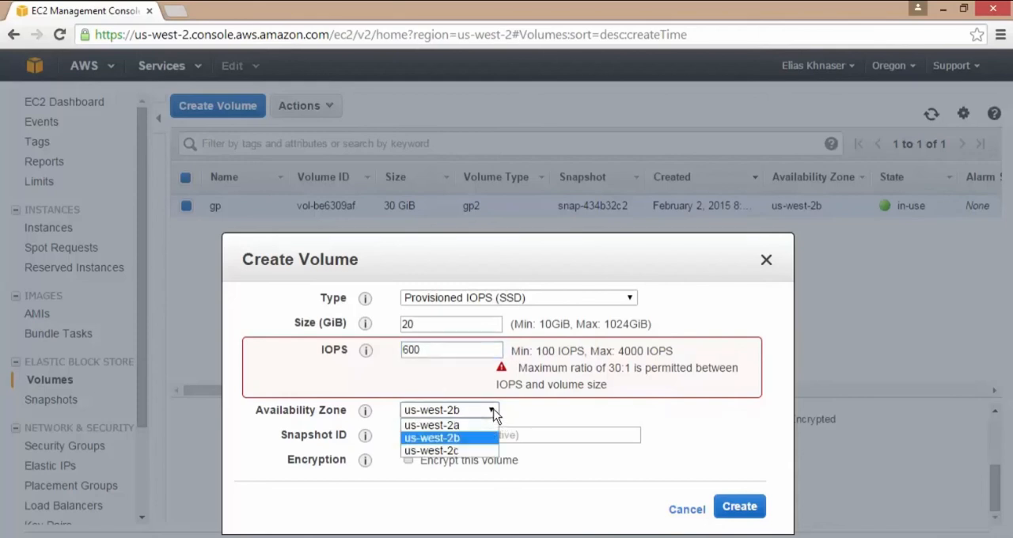
click(433, 438)
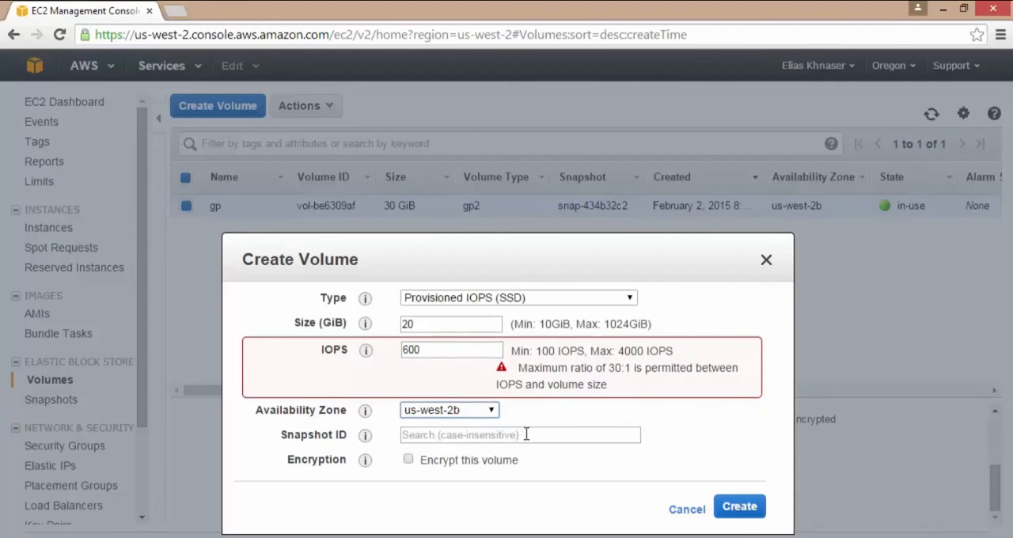
Browse the snapshots offered for the new volume and close the list without choosing one.
click(526, 435)
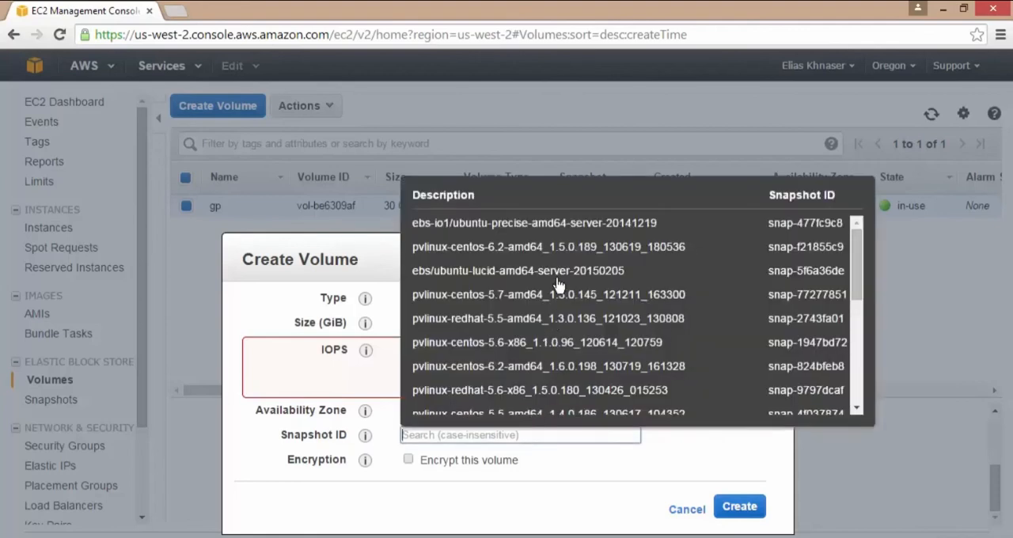
scroll(556, 288, down, 6)
scroll(557, 292, down, 10)
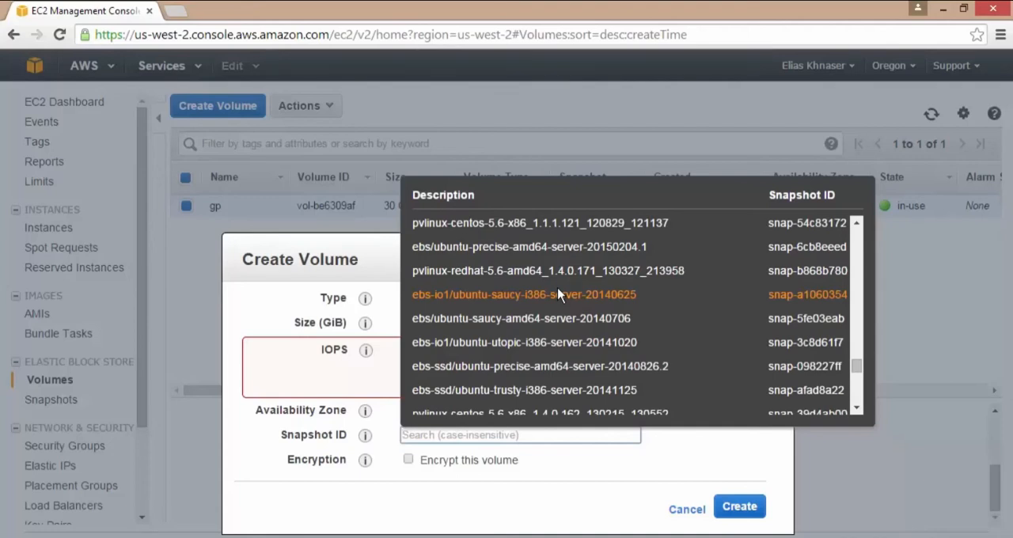
scroll(557, 295, up, 5)
scroll(557, 295, up, 10)
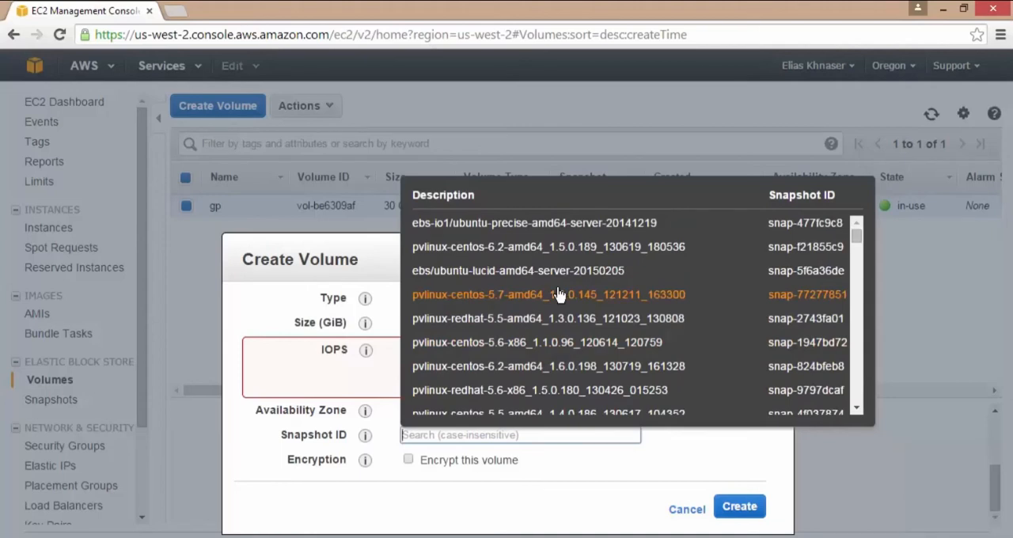
click(573, 482)
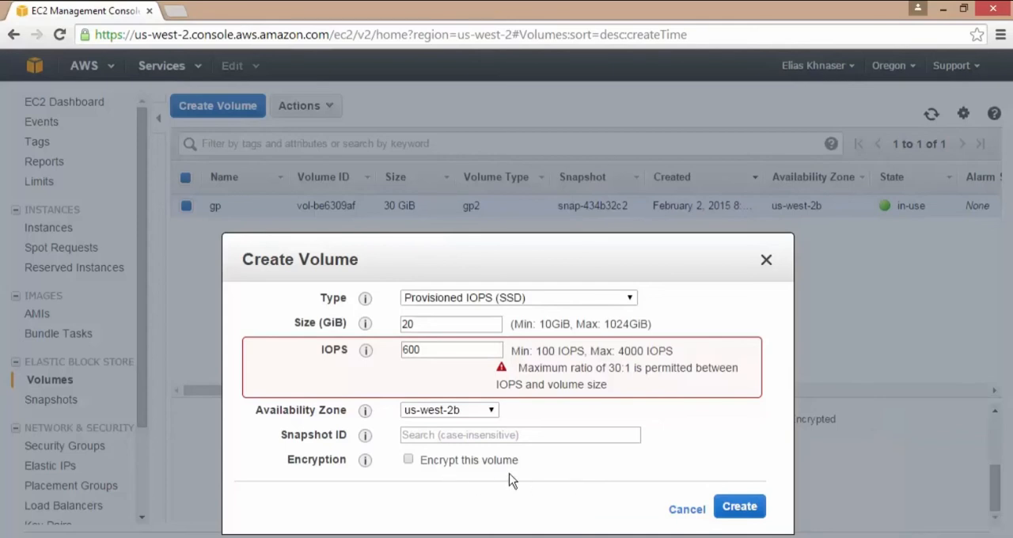
Create the configured volume and make the new 20 GiB volume the only one selected in the list.
click(742, 510)
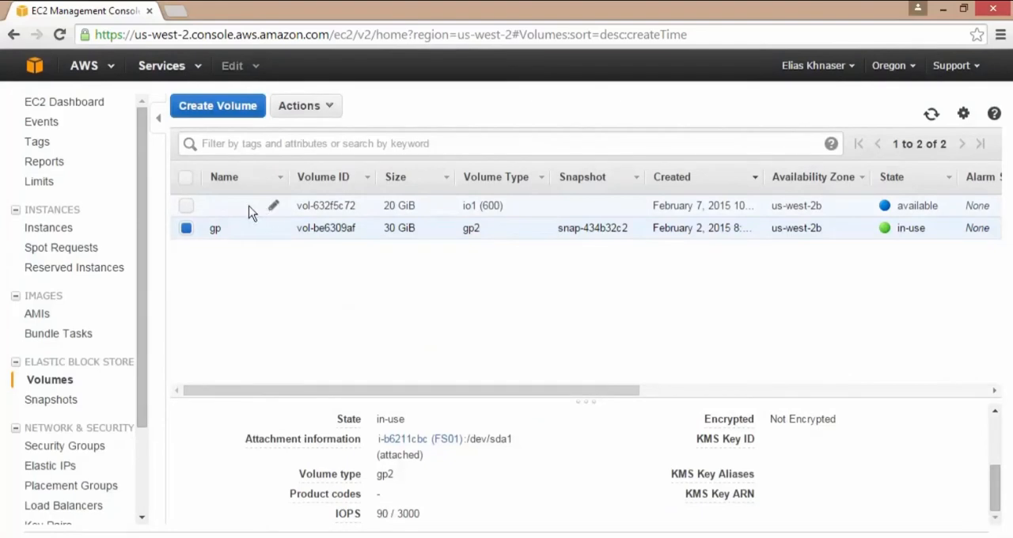
click(187, 207)
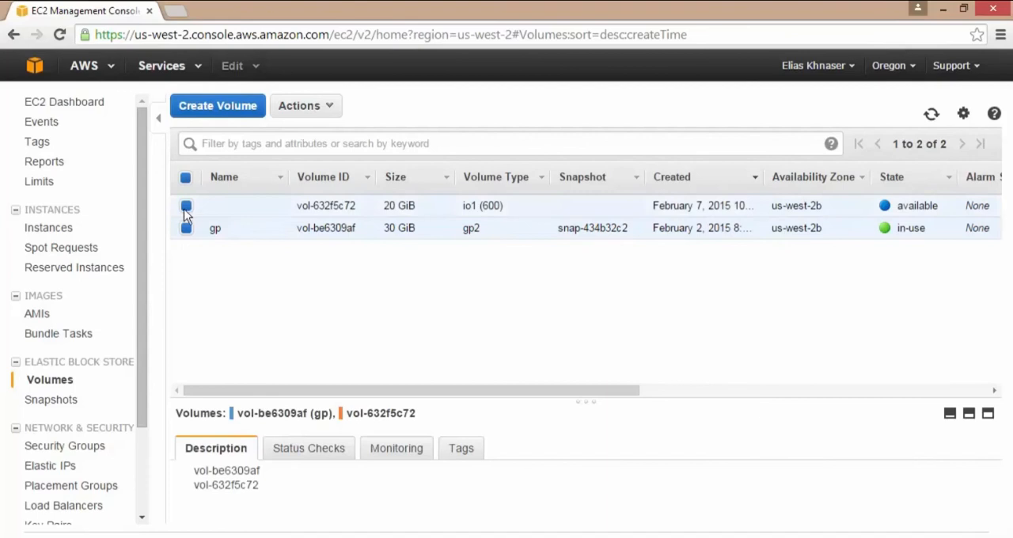
click(187, 229)
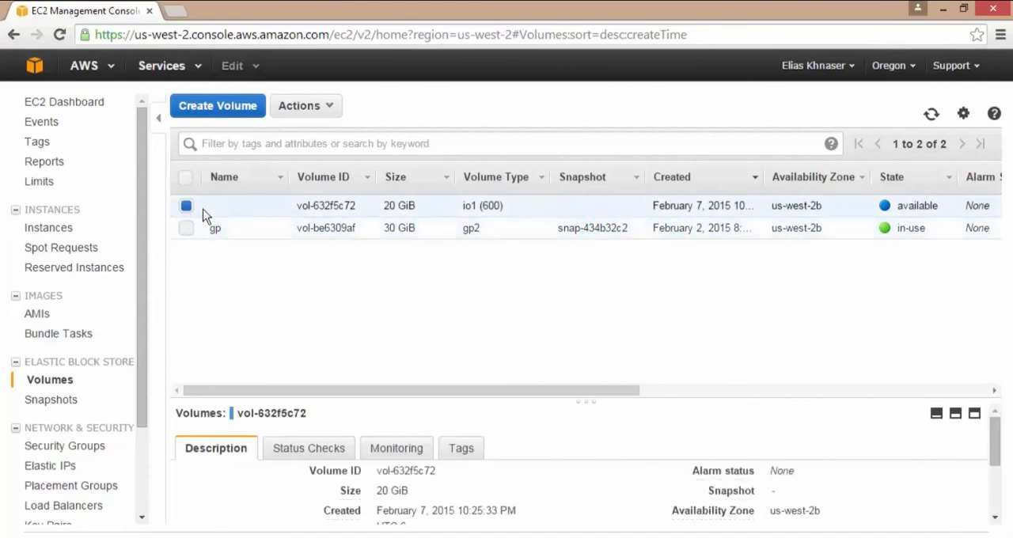
Add and save a tag with key Name and value tier0 on the new 20 GiB volume.
click(463, 455)
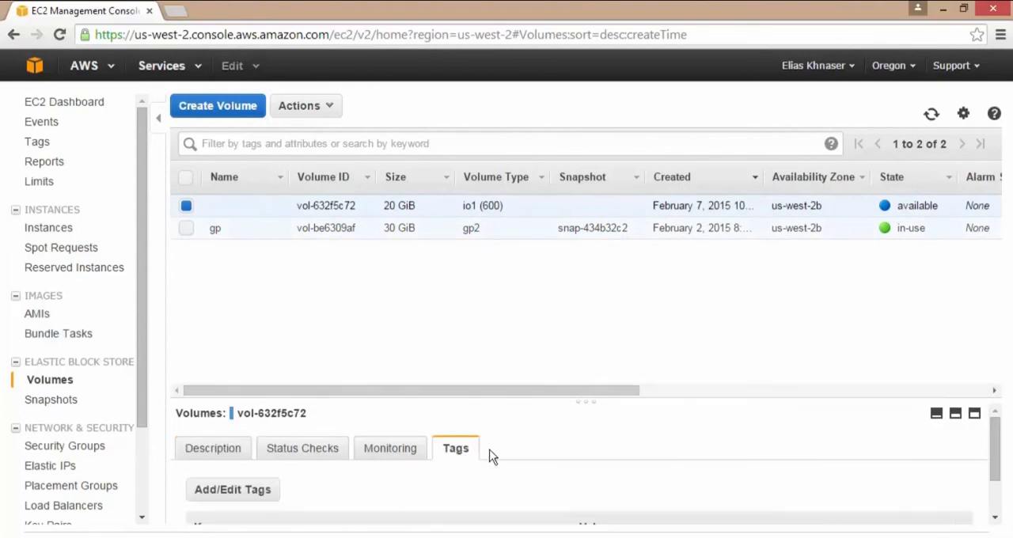
scroll(506, 467, down, 1)
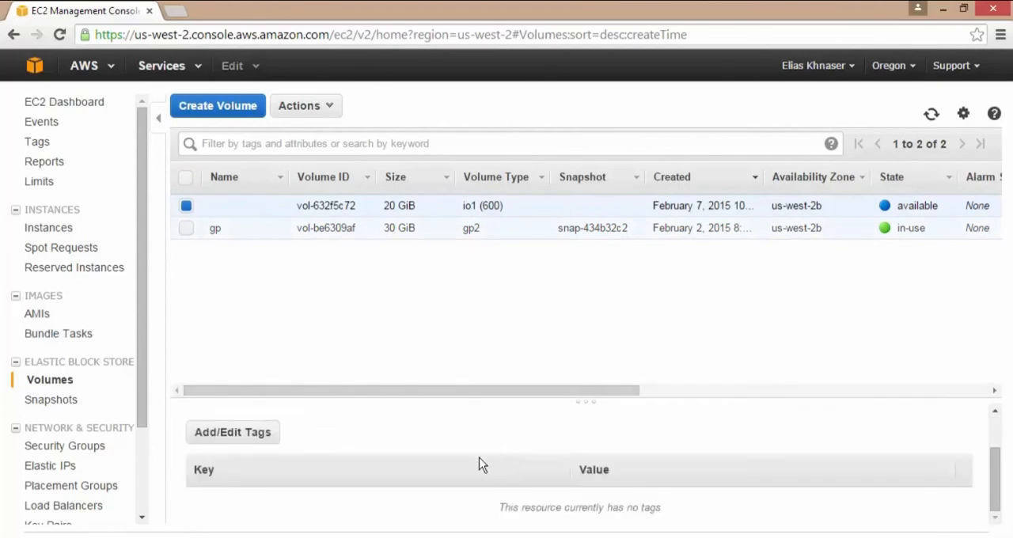
scroll(480, 464, up, 1)
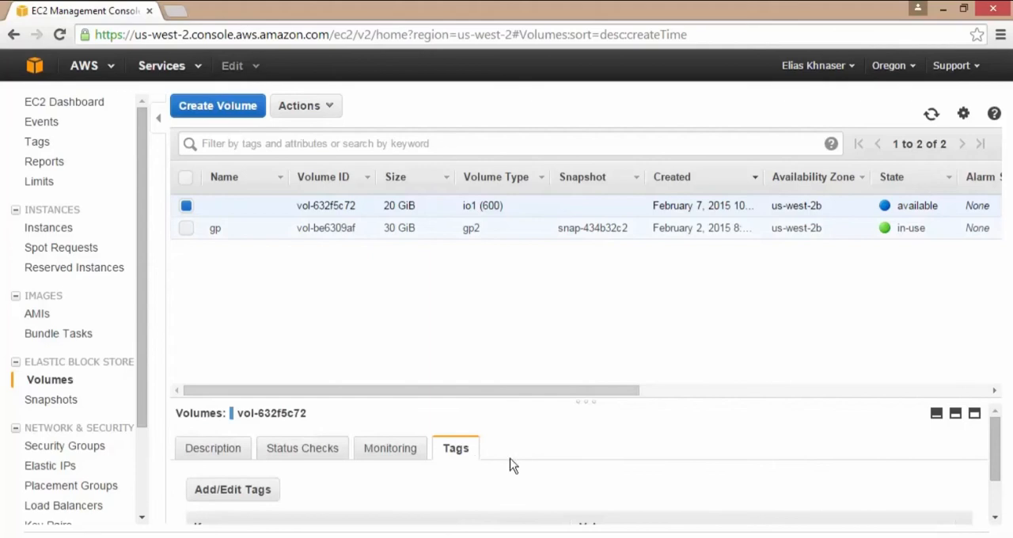
scroll(513, 466, down, 1)
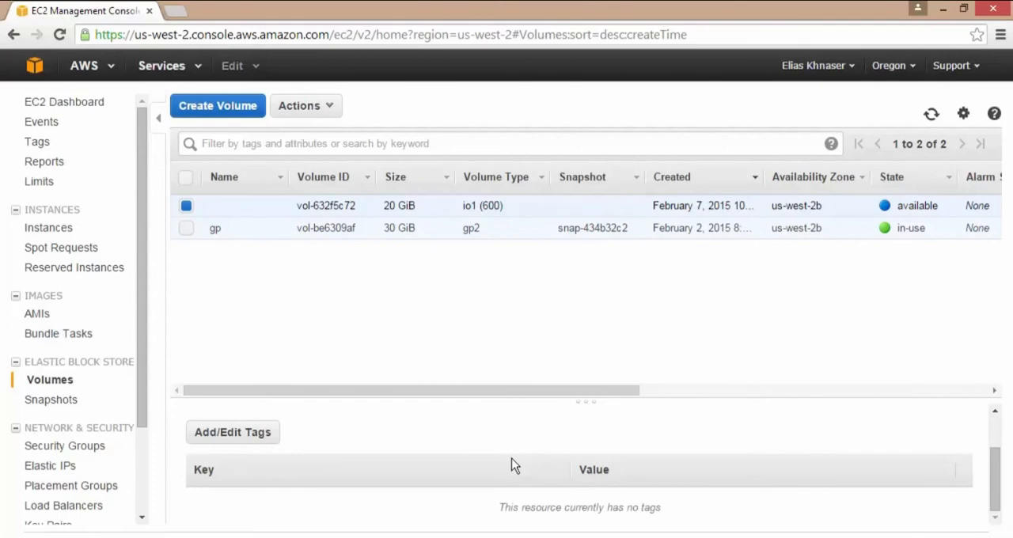
click(235, 437)
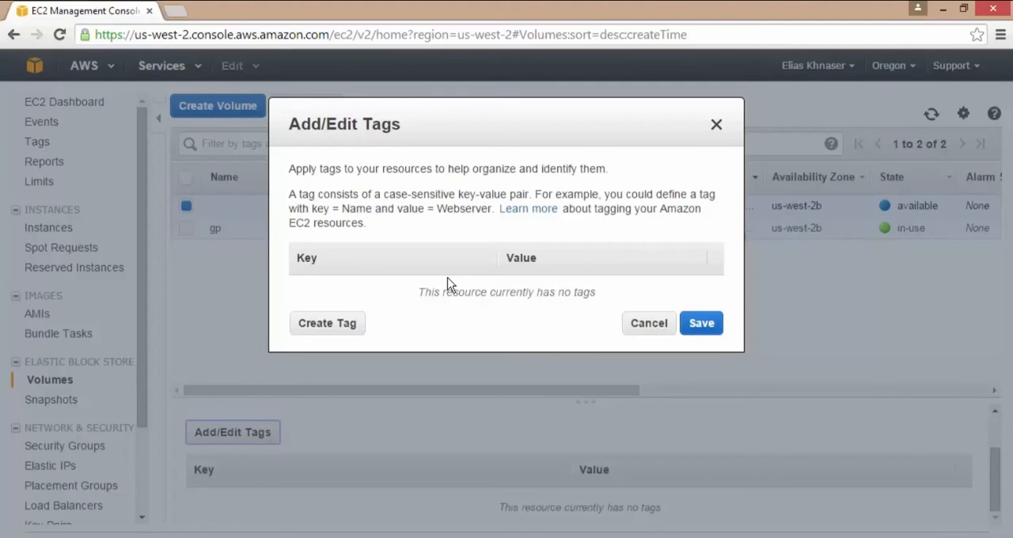
click(328, 325)
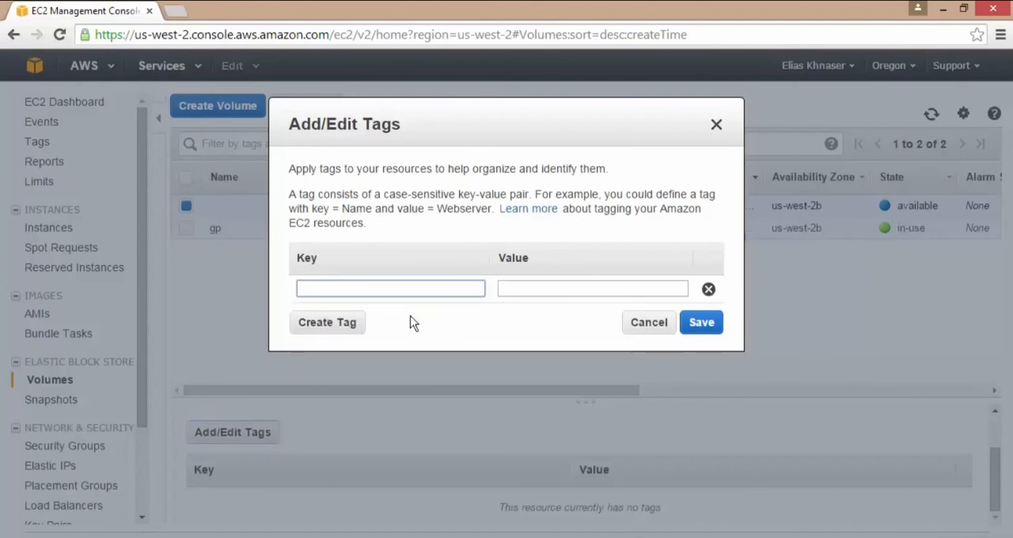
text(Na)
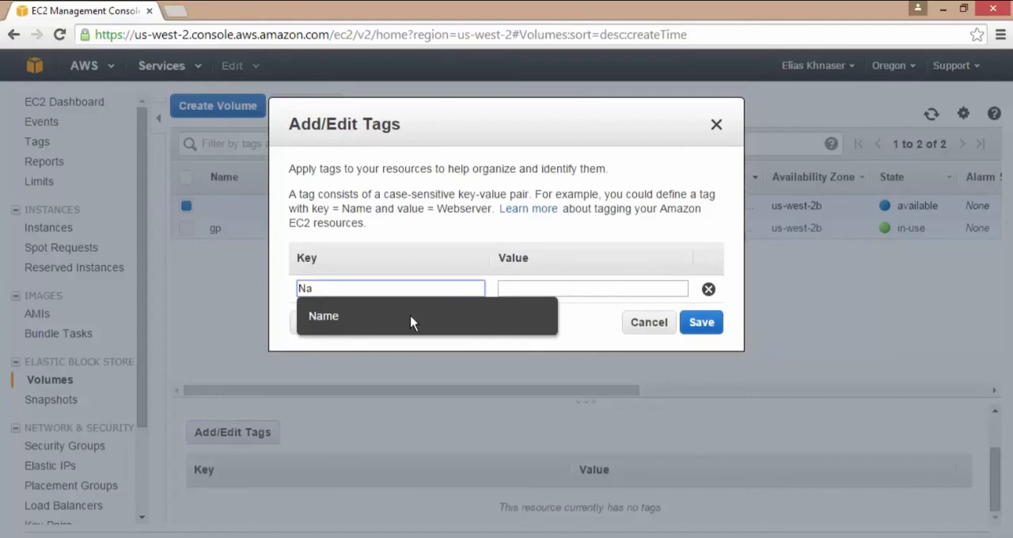
click(330, 324)
click(527, 288)
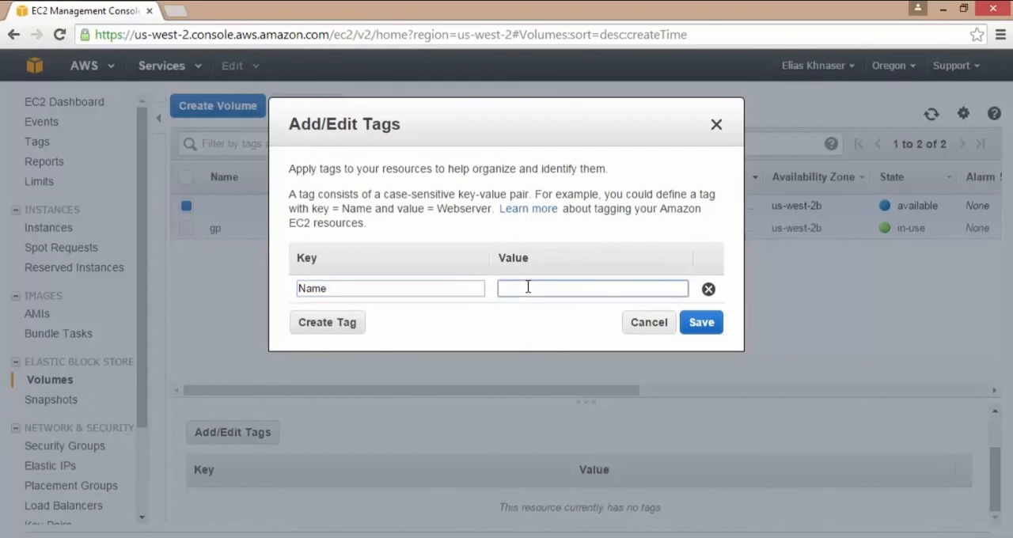
text(tier0)
click(701, 322)
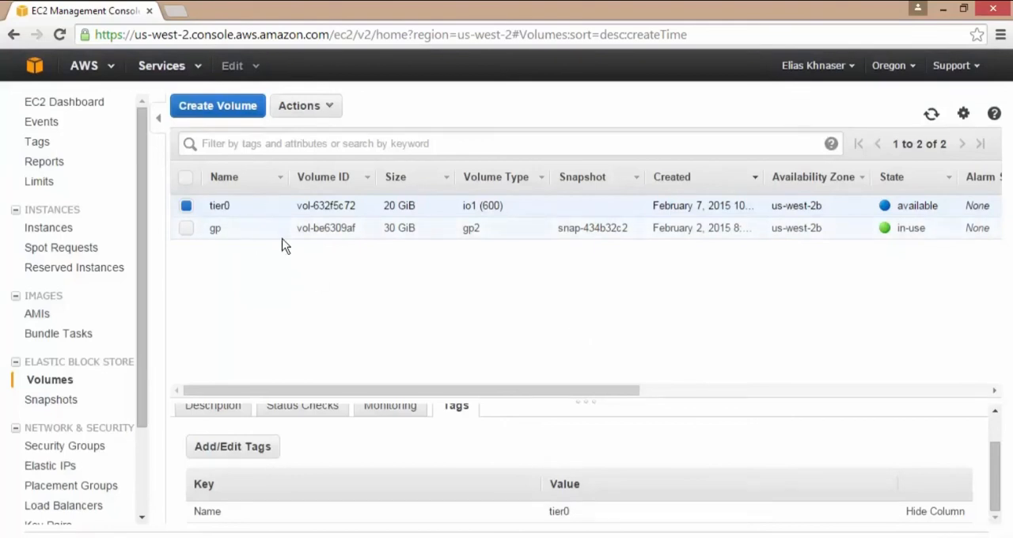
Attach the tier0 volume to the FS01 instance as device xvdf.
right_click(313, 209)
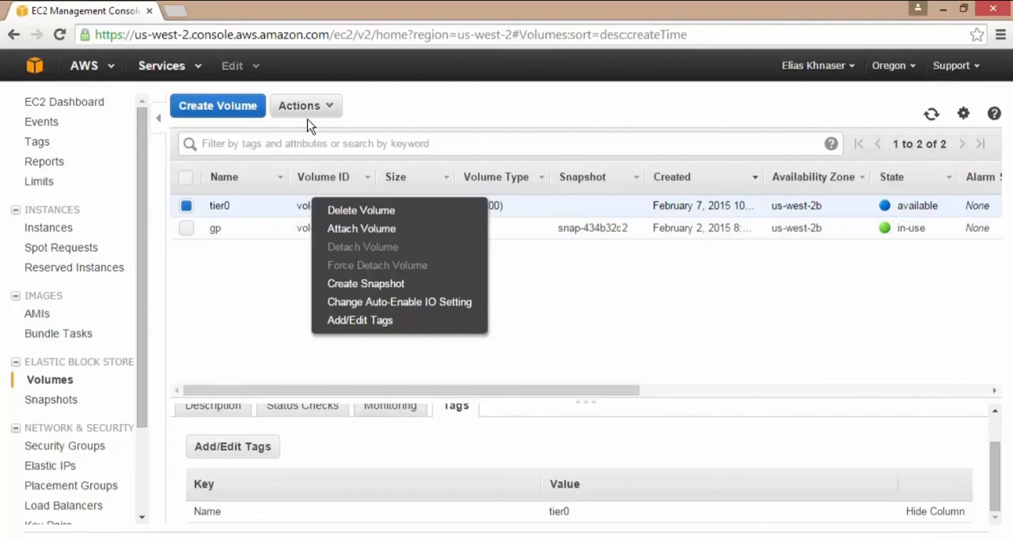
click(401, 236)
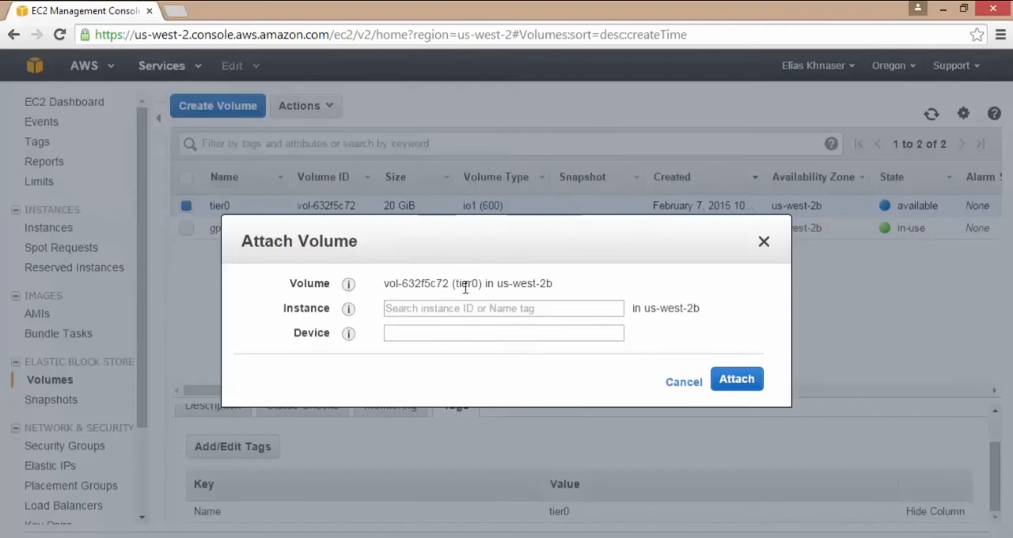
click(555, 307)
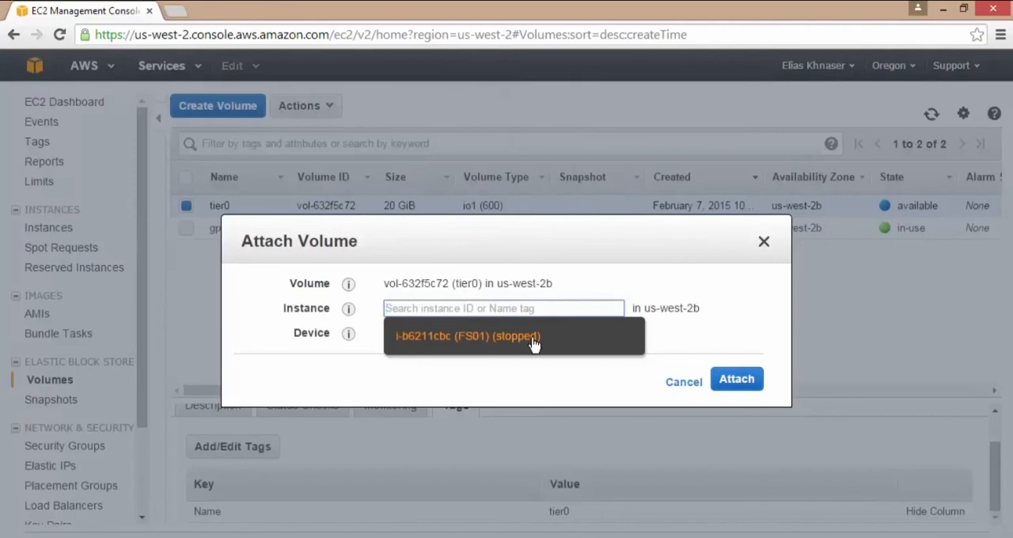
click(534, 338)
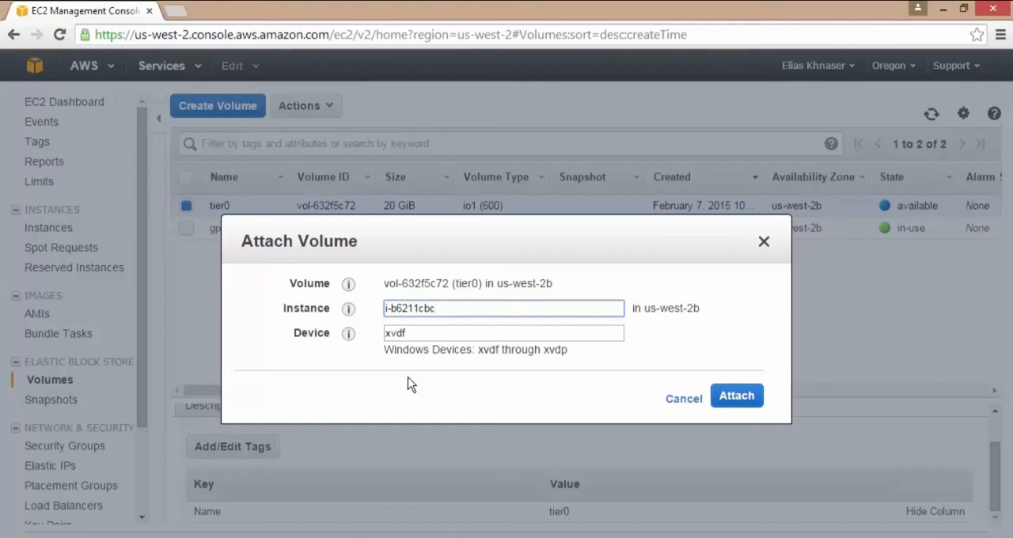
click(738, 395)
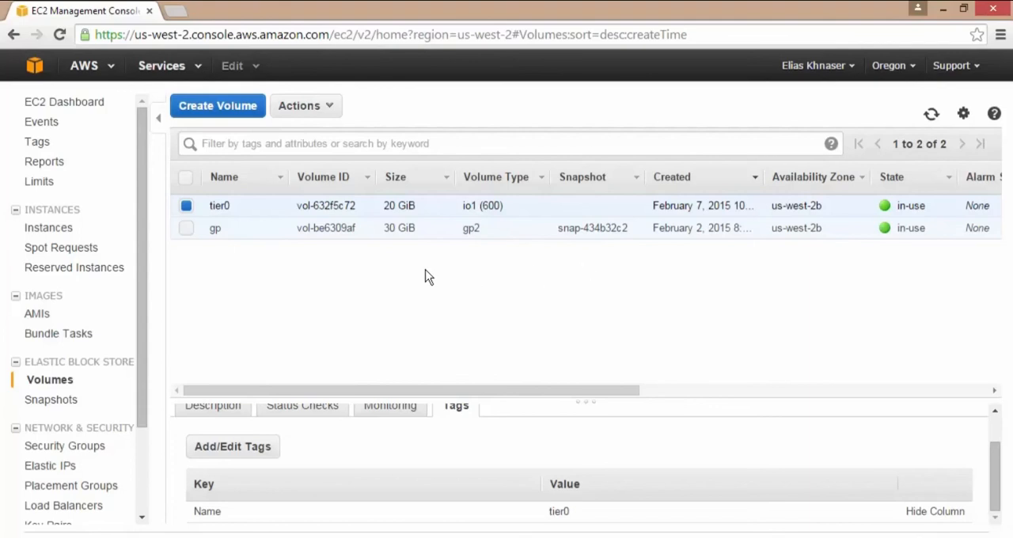
Create a snapshot of the tier0 volume with name WBC01 and description October 10.
click(317, 107)
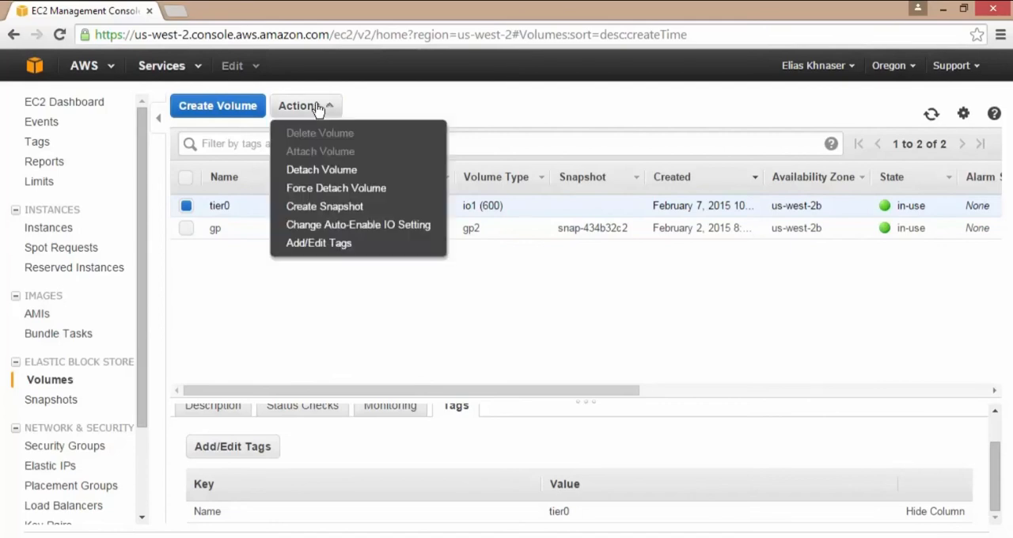
click(332, 207)
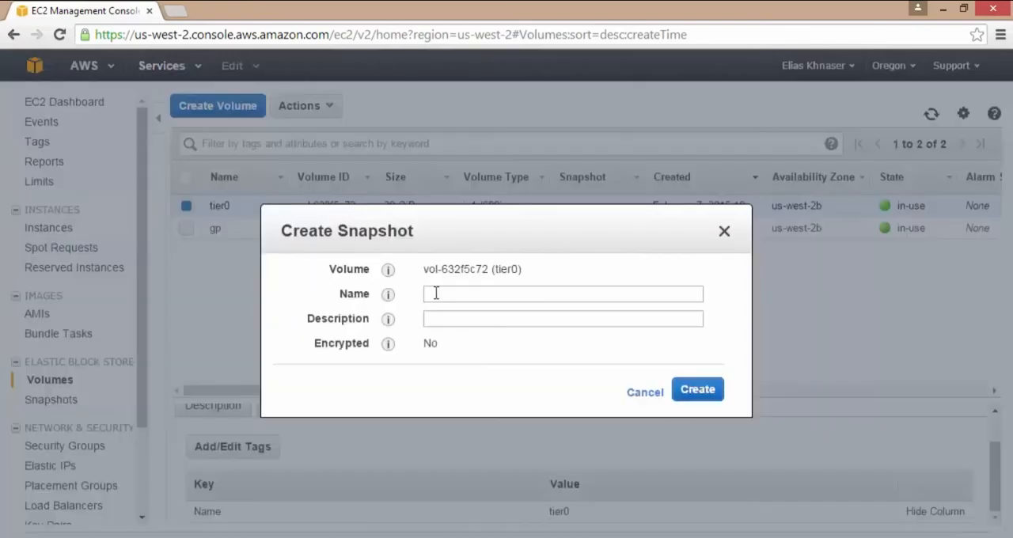
click(484, 294)
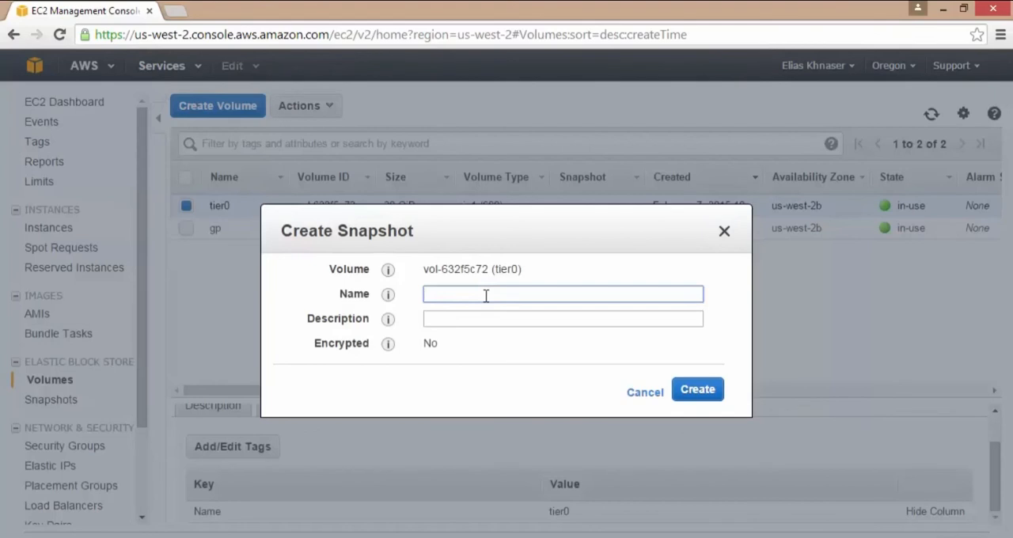
text(WBC01)
click(486, 319)
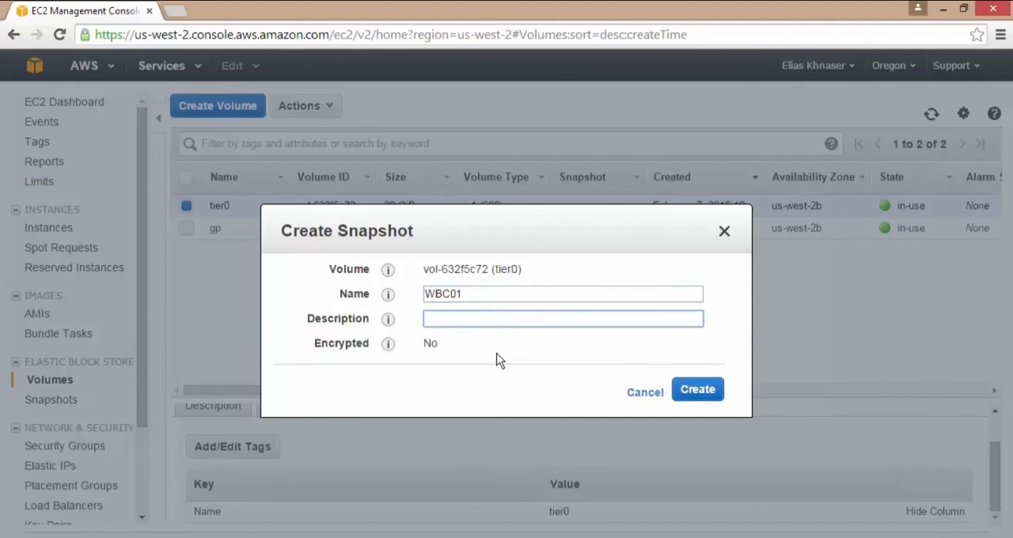
text(October 10)
click(697, 392)
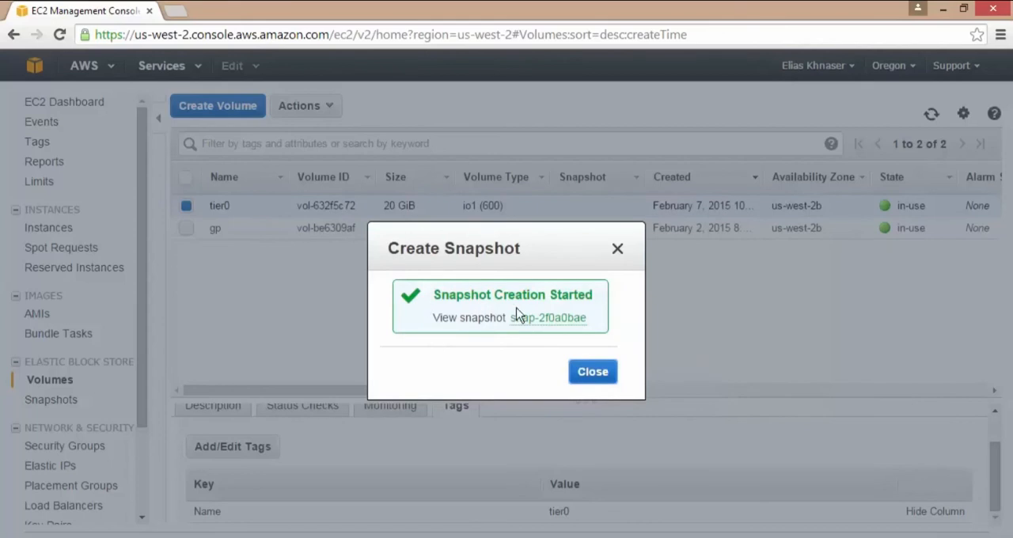
click(597, 372)
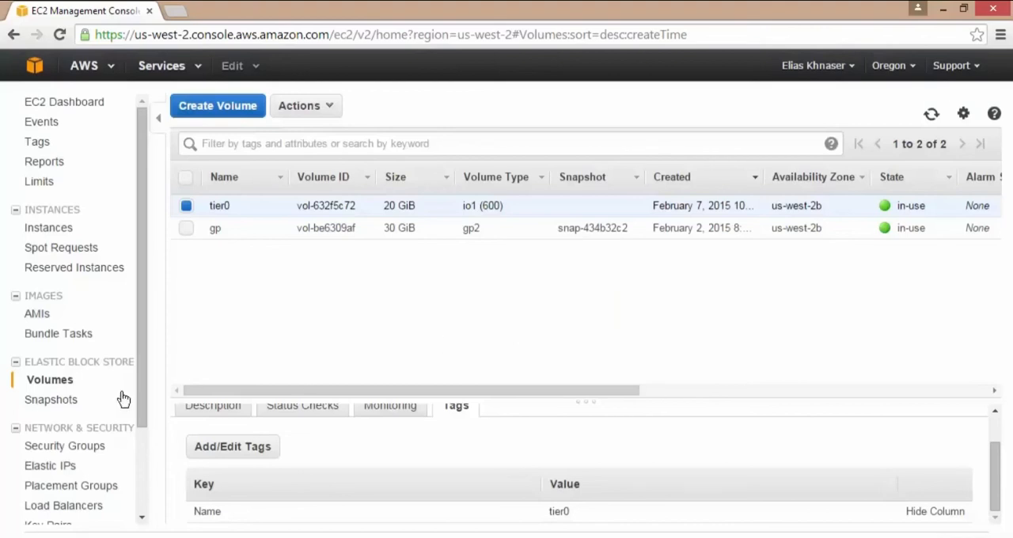
Check the WBC01 snapshot in the EC2 snapshot list and view the contents of the wiredbraincoffee bucket in S3.
click(63, 400)
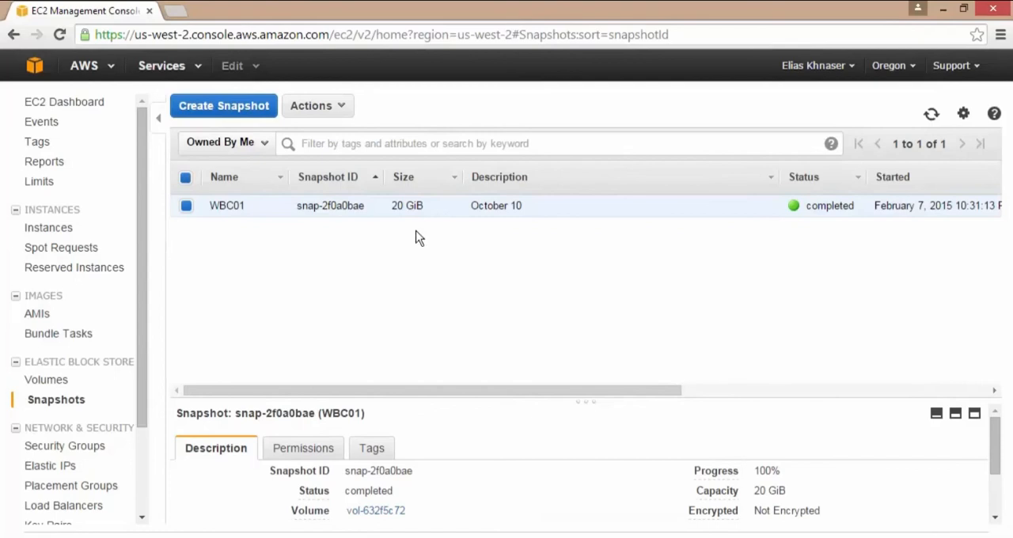
click(34, 66)
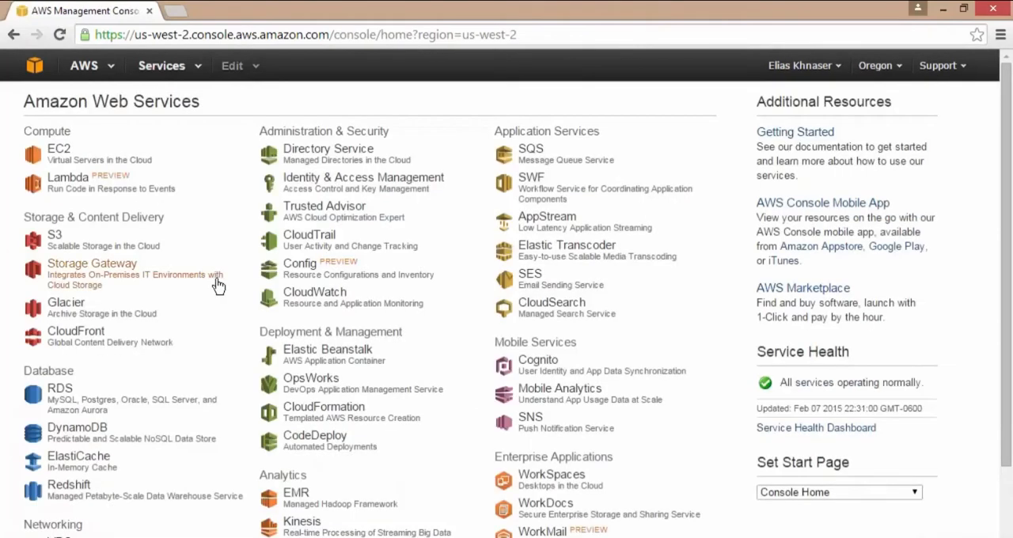
click(55, 237)
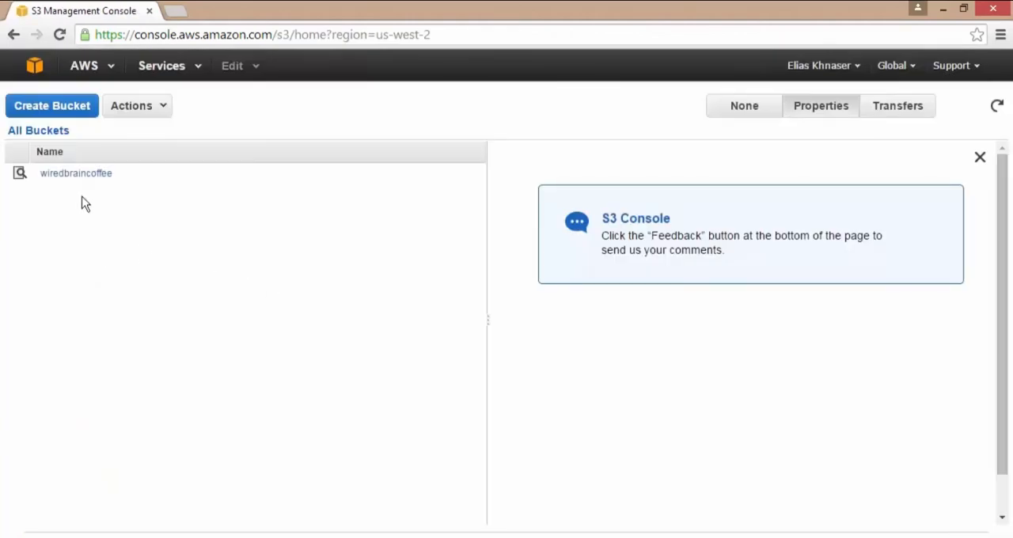
click(98, 174)
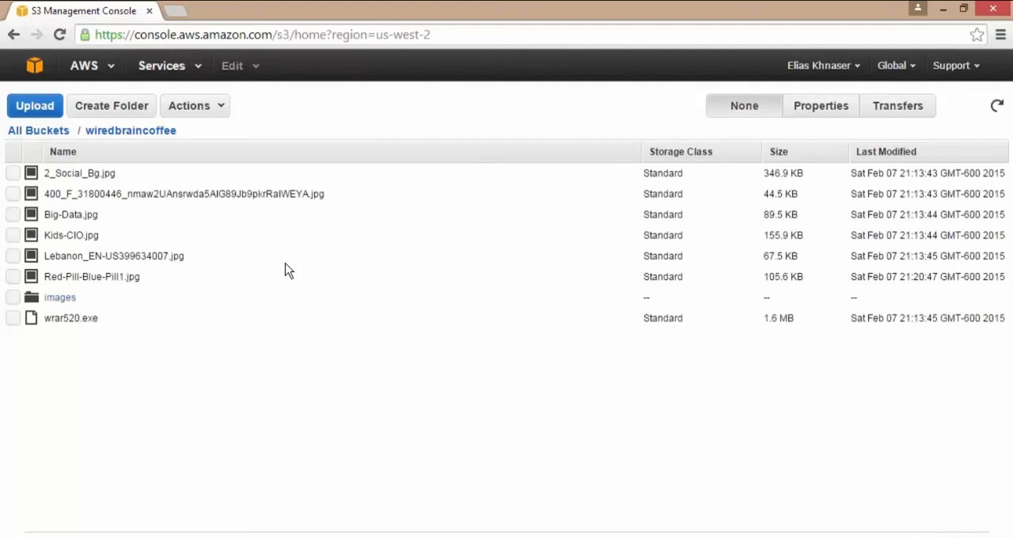
Return to the EC2 volumes, browse the snapshots offered for a new volume in us-west-2b, and cancel the volume creation.
click(36, 70)
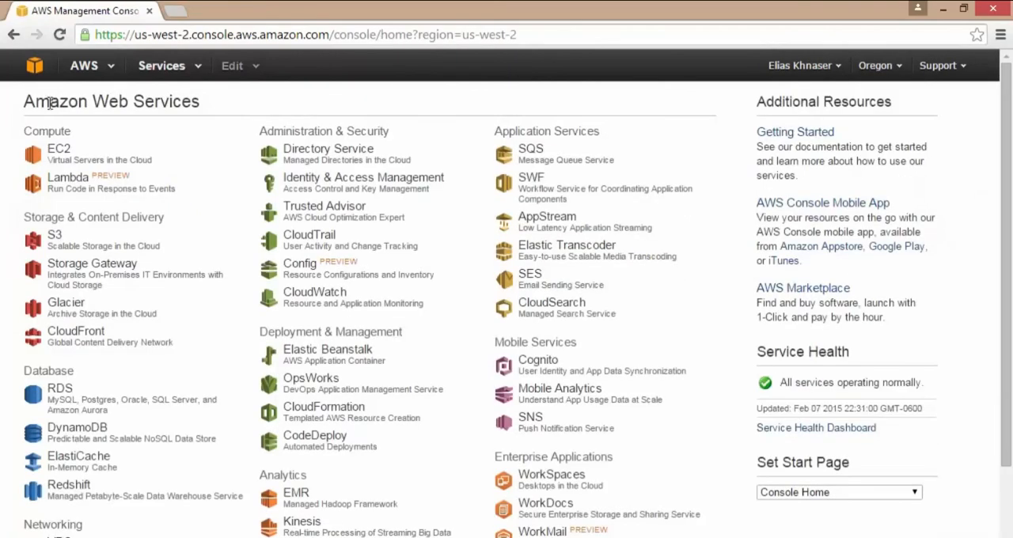
click(55, 157)
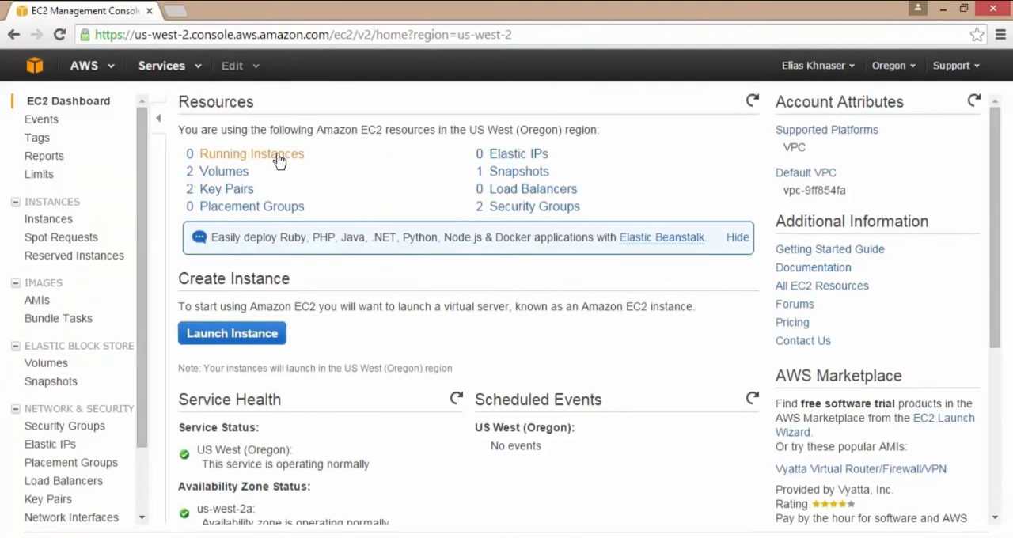
click(233, 171)
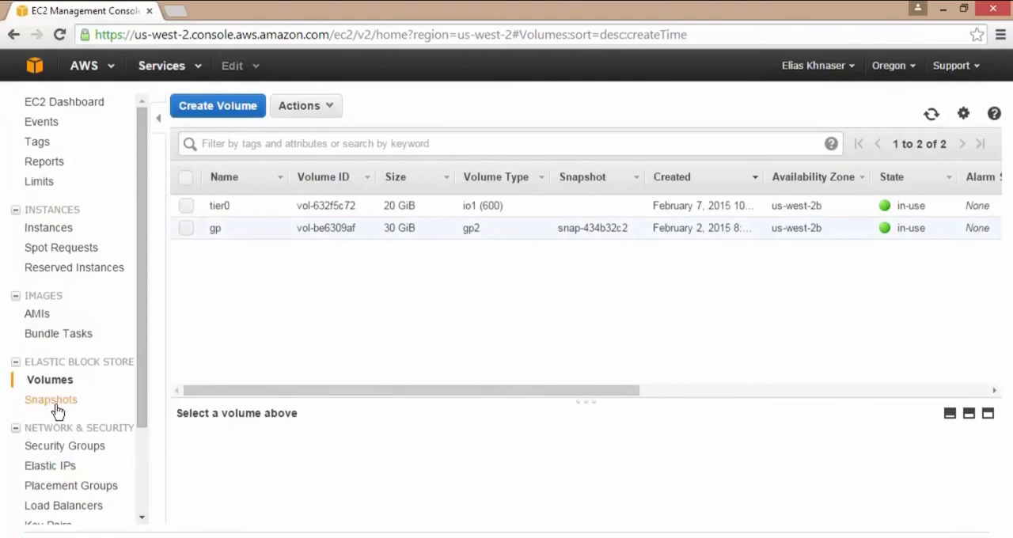
click(221, 110)
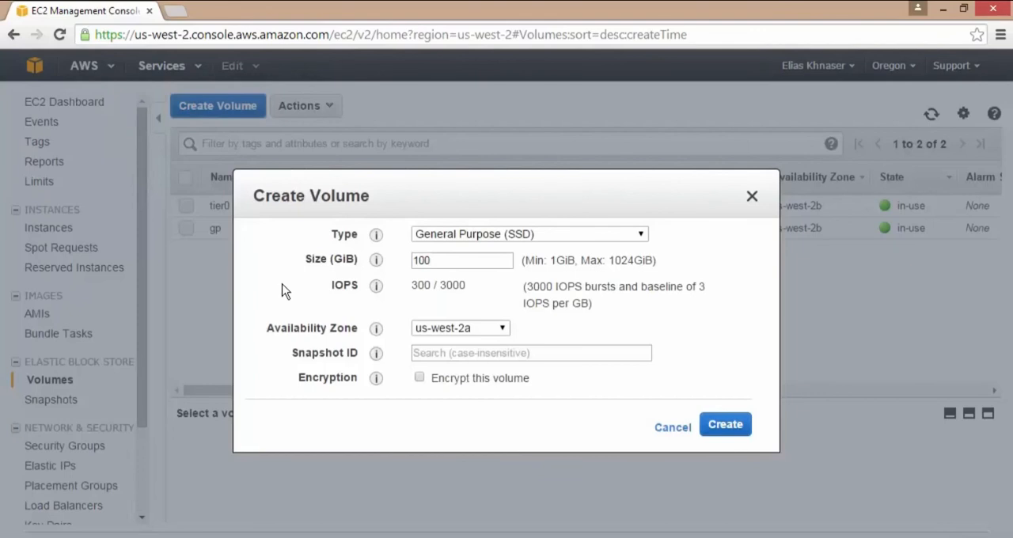
click(503, 330)
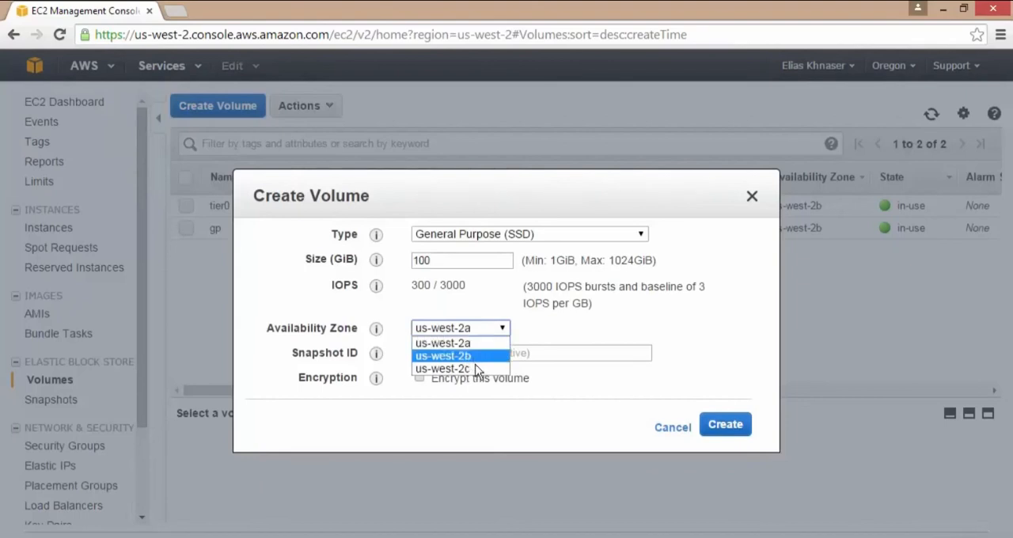
click(477, 357)
click(539, 355)
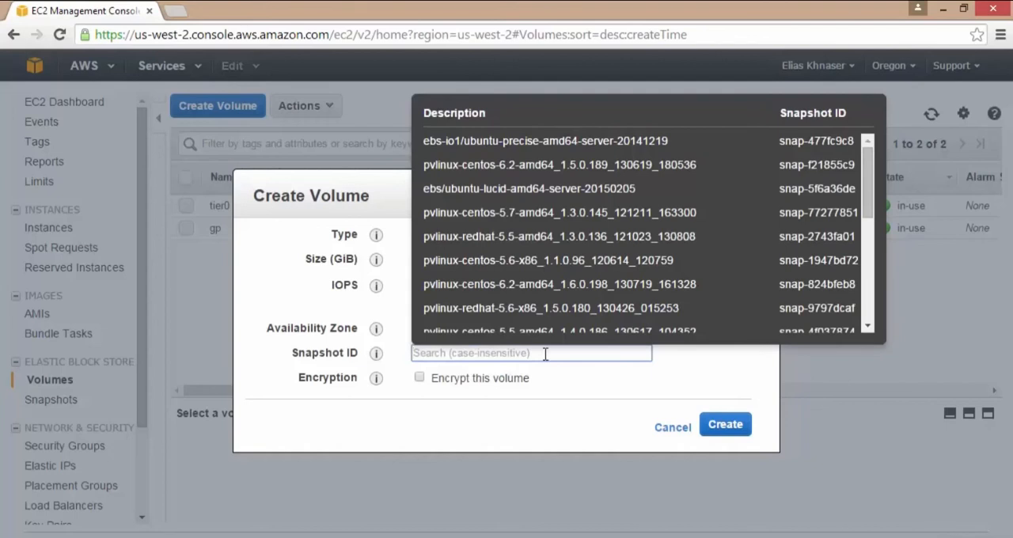
scroll(660, 260, down, 8)
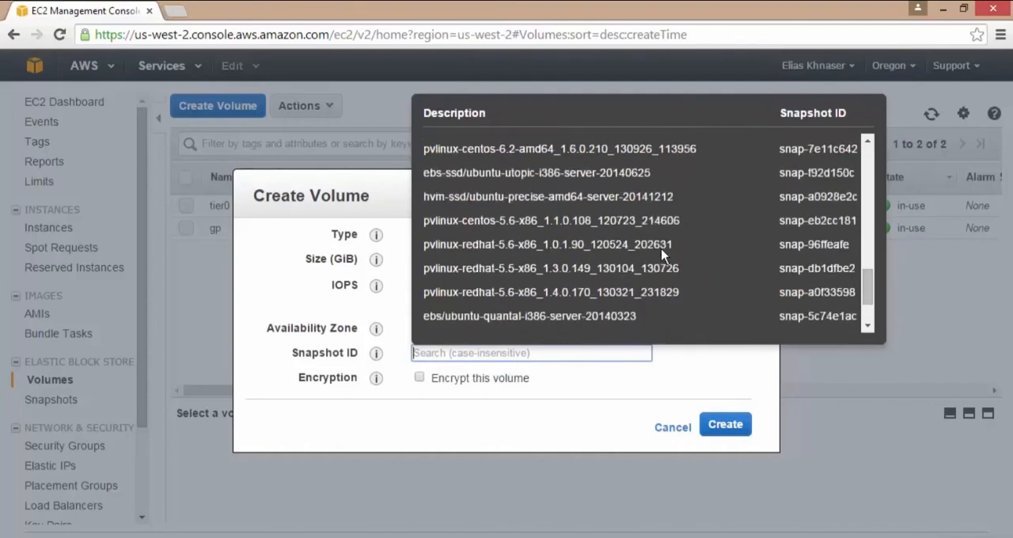
scroll(660, 260, down, 6)
scroll(660, 261, up, 5)
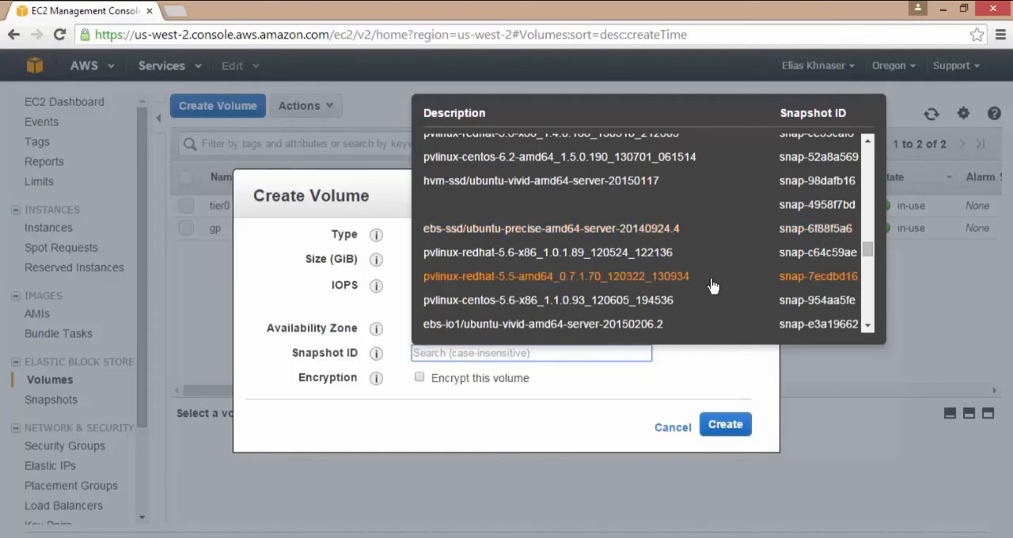
click(554, 421)
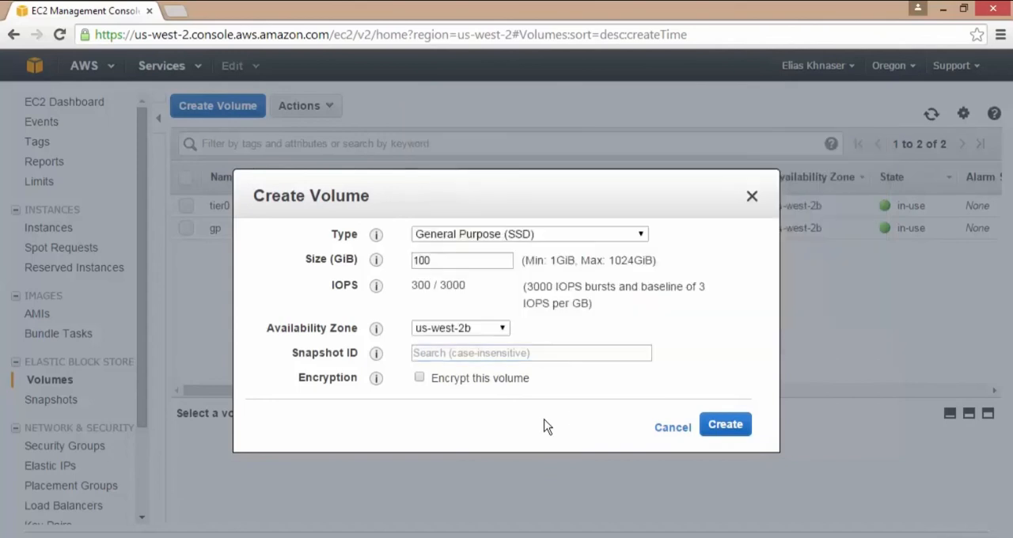
click(667, 428)
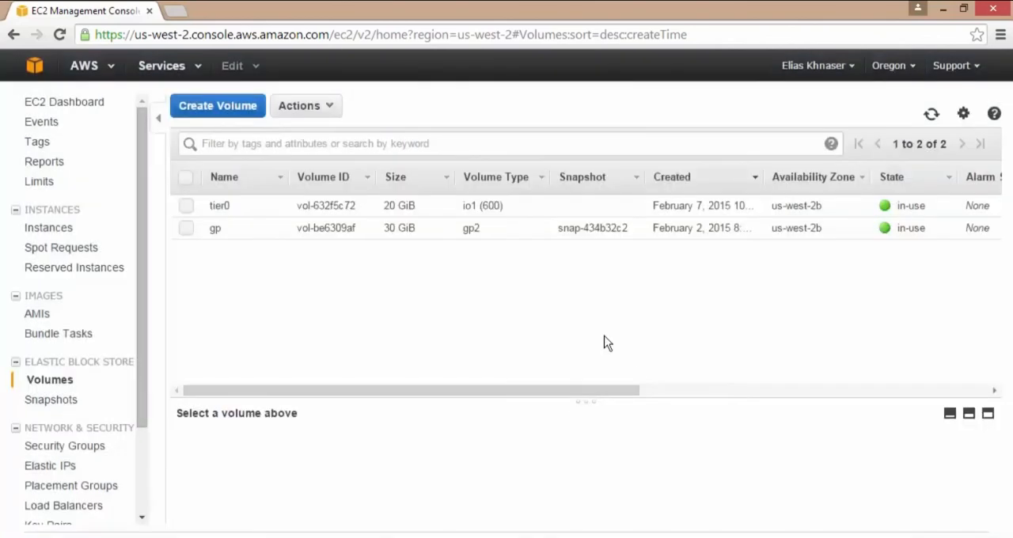
Review the settings for creating a volume from the WBC01 snapshot and cancel without creating it.
click(69, 399)
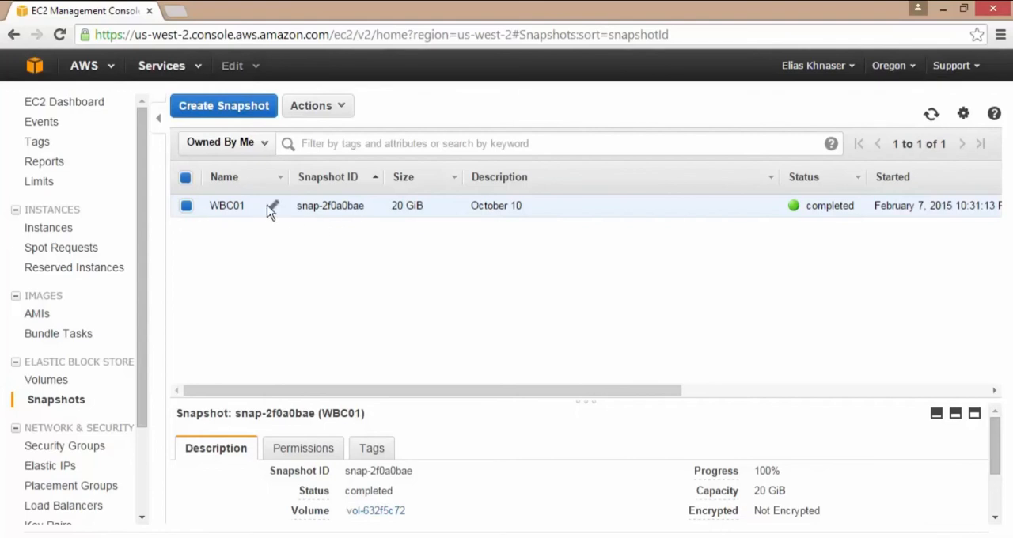
right_click(318, 205)
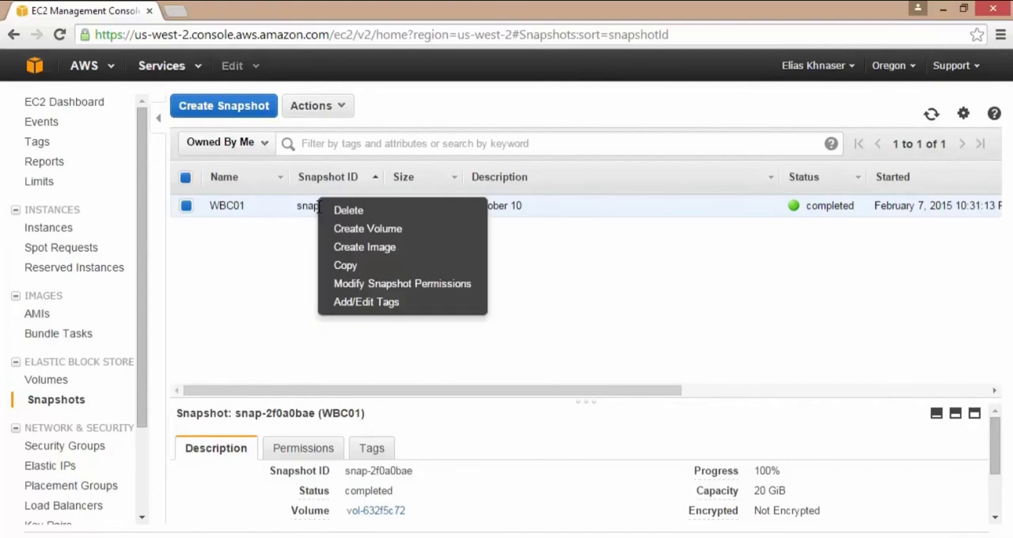
click(358, 229)
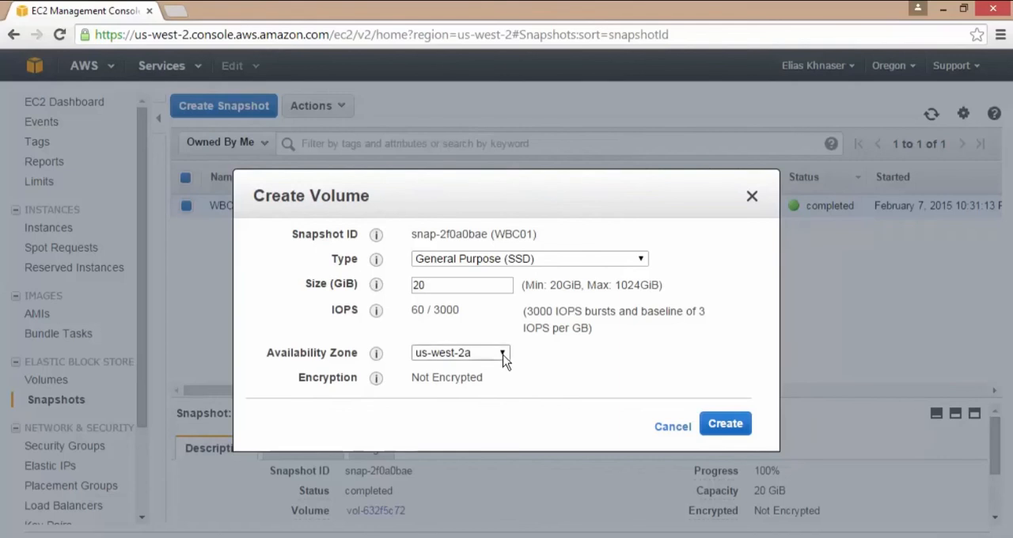
drag(604, 190, 496, 210)
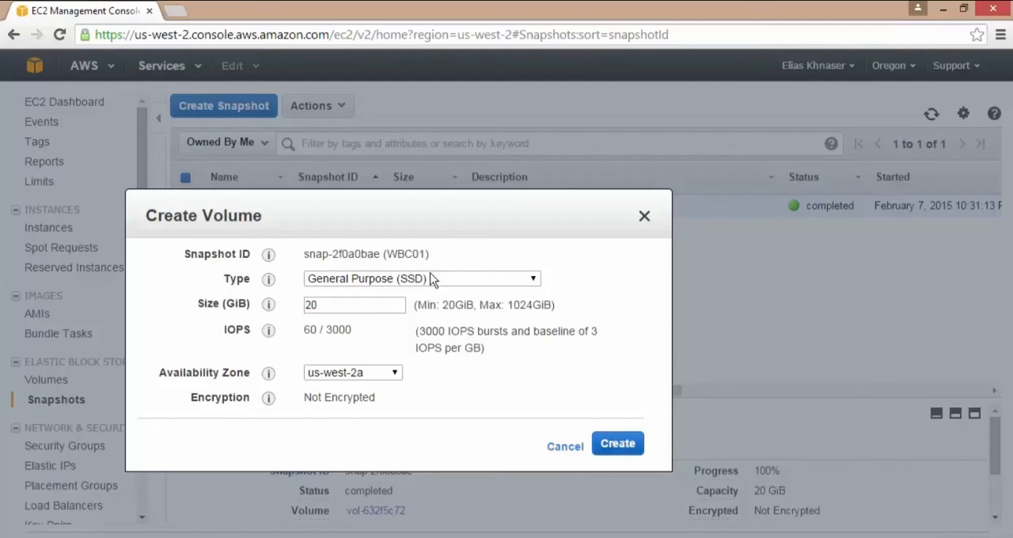
click(562, 447)
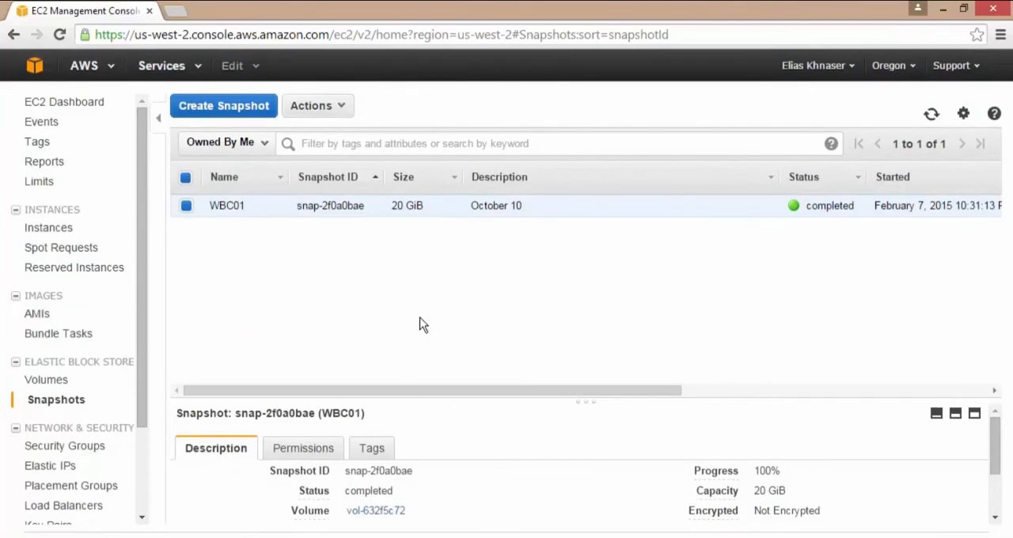
Review the actions available for the WBC01 snapshot and go back to the EC2 dashboard.
click(46, 380)
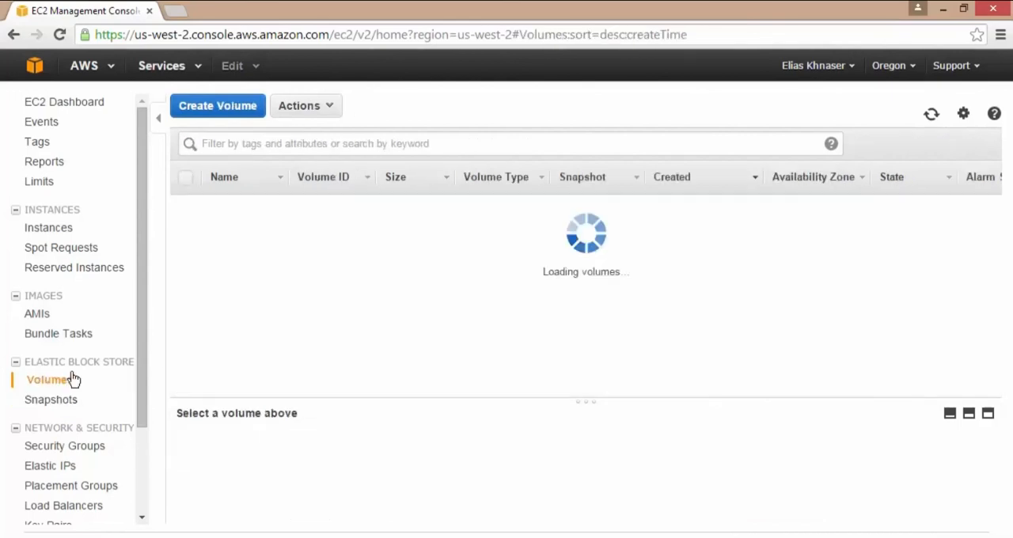
click(68, 411)
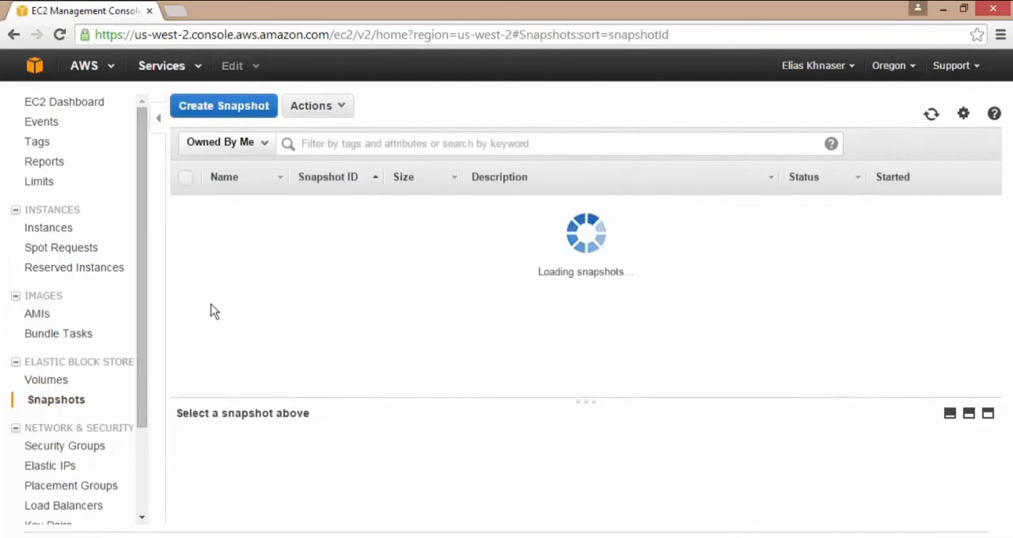
click(309, 106)
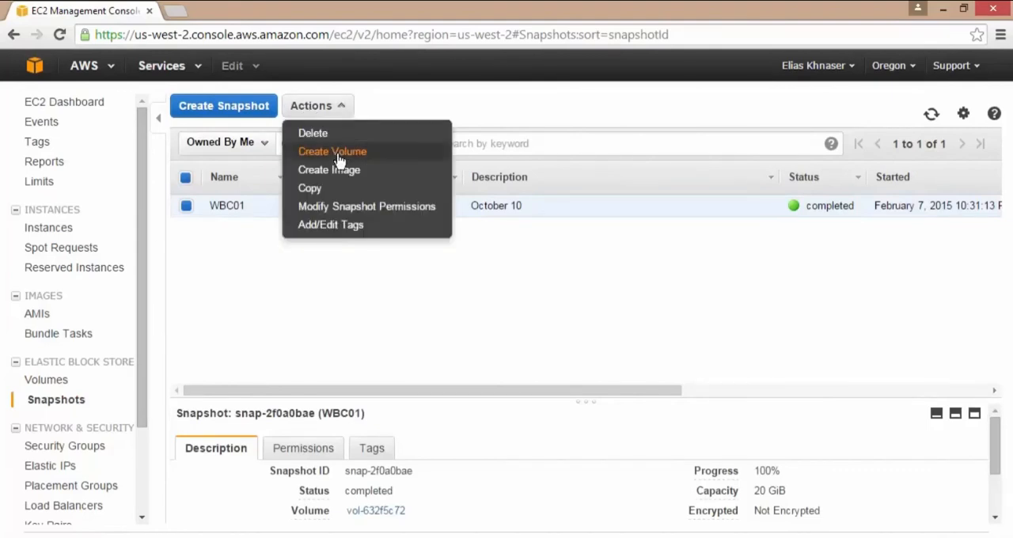
click(303, 286)
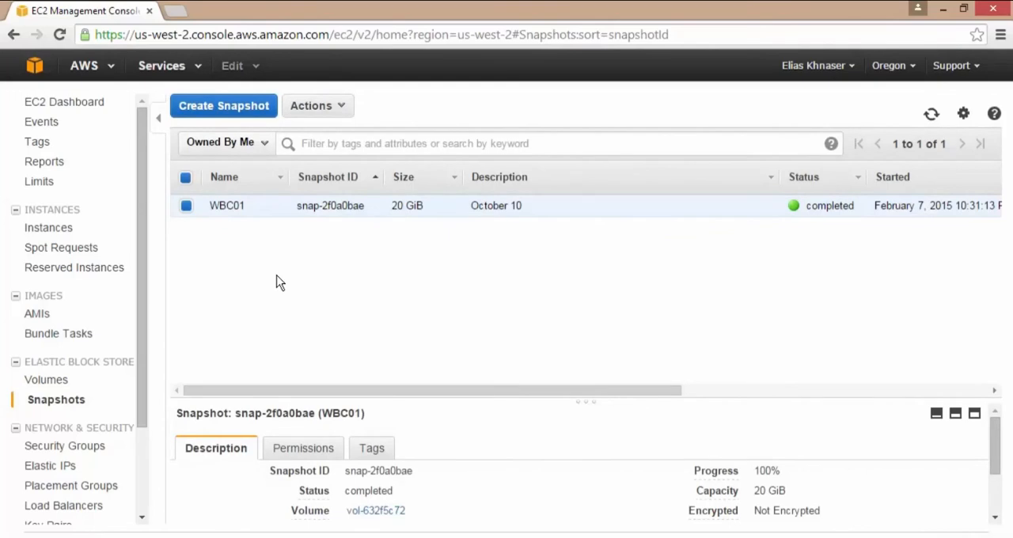
click(86, 104)
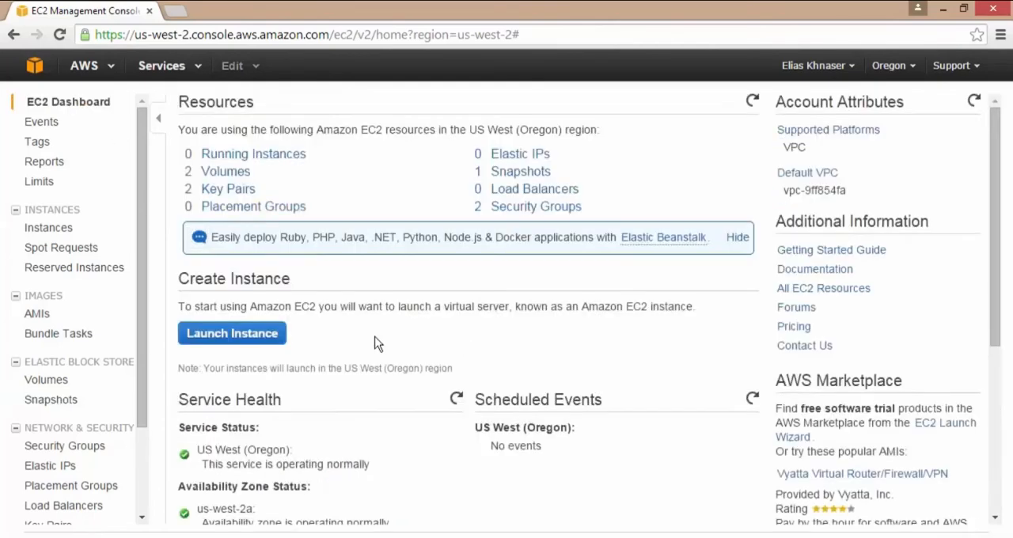
Start launching an instance from Amazon Linux AMI 2014.09.2 as t2.micro with default instance details, up to the storage settings.
click(255, 337)
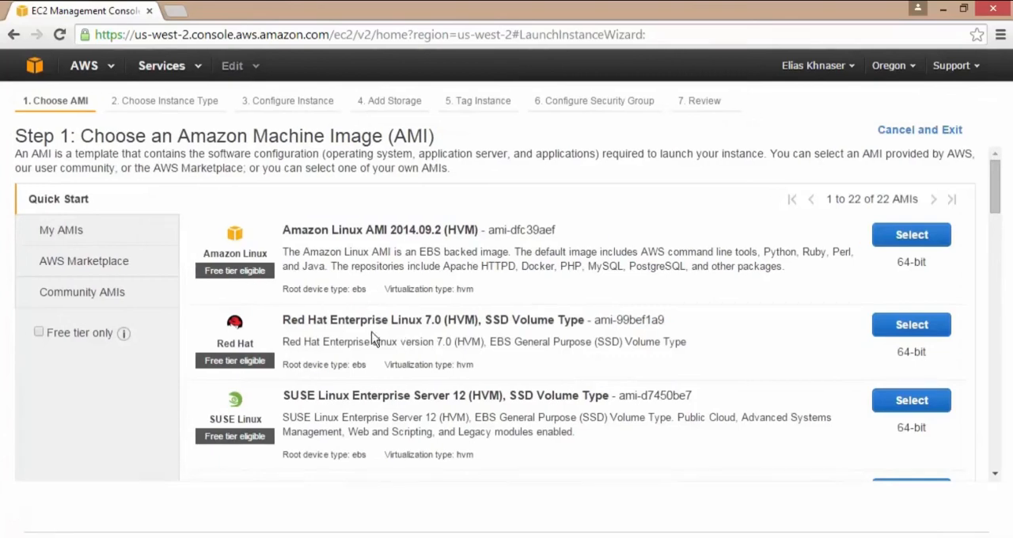
click(901, 242)
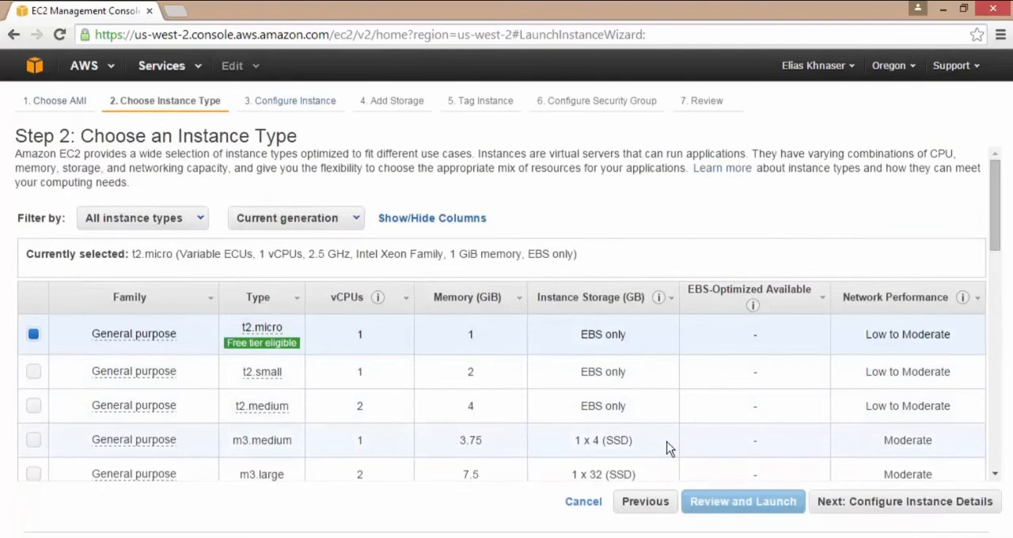
click(832, 502)
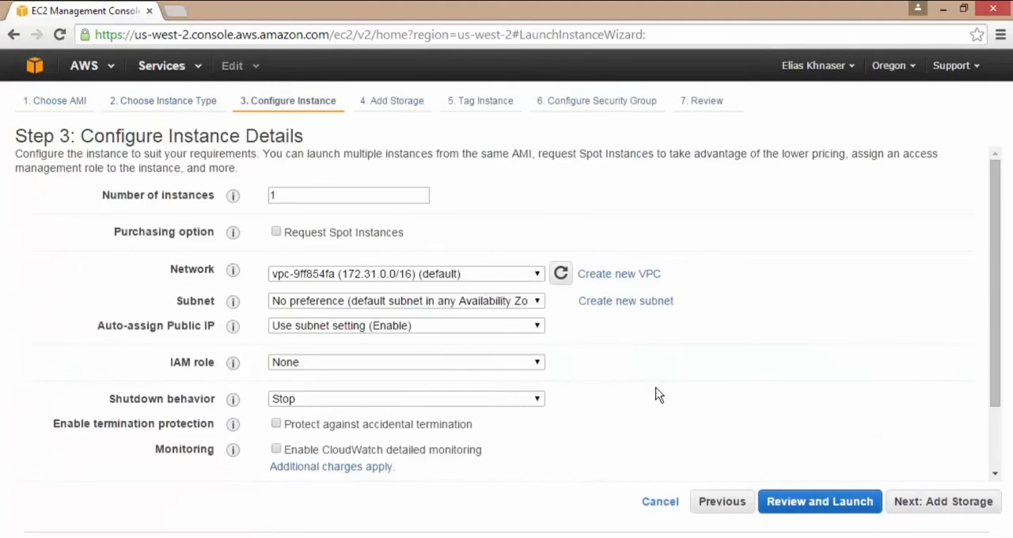
click(903, 502)
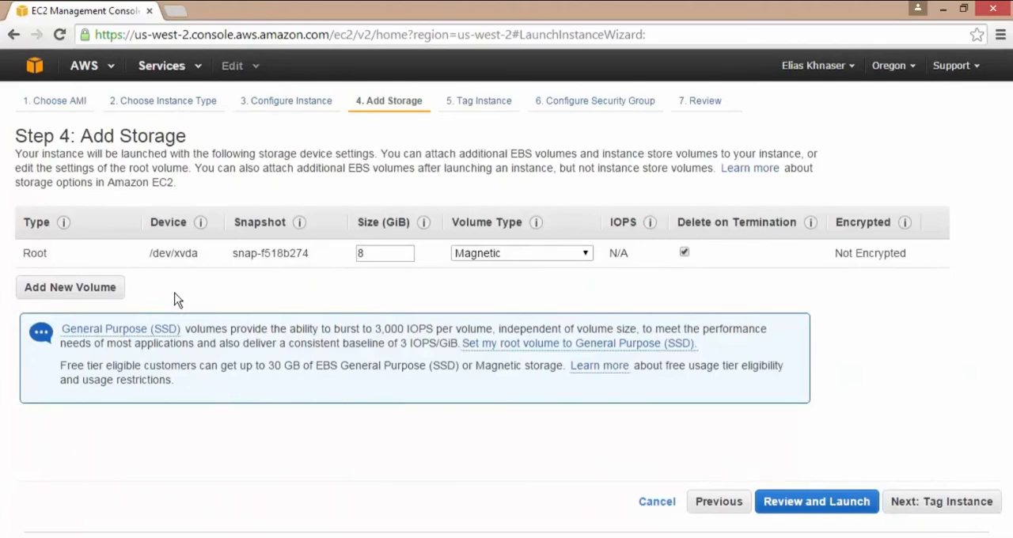
Add a new EBS volume to the instance's storage settings and browse the volume types and snapshots offered for it.
click(70, 288)
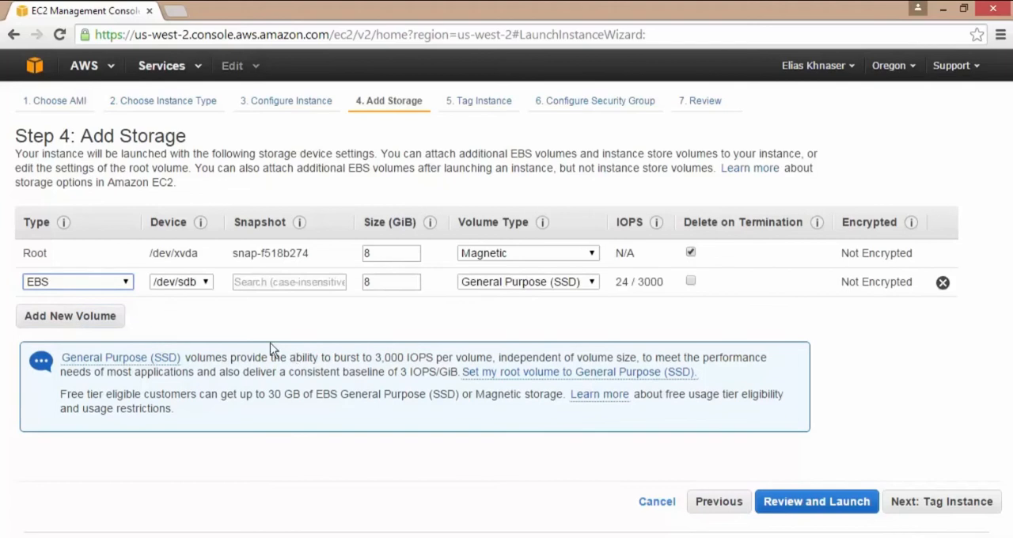
click(127, 282)
click(129, 283)
click(320, 283)
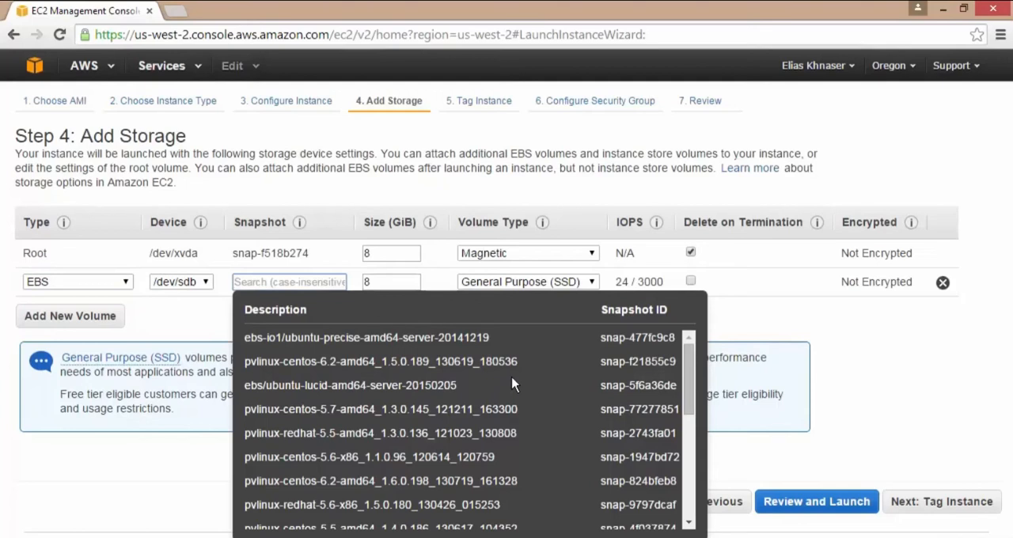
click(190, 321)
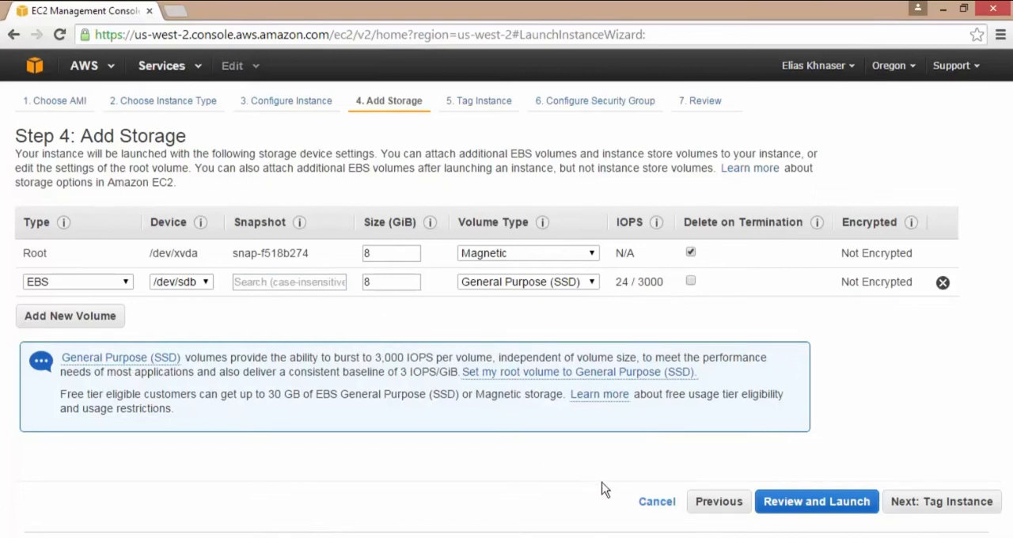
Cancel the instance launch and return to the list of EBS volumes.
click(655, 501)
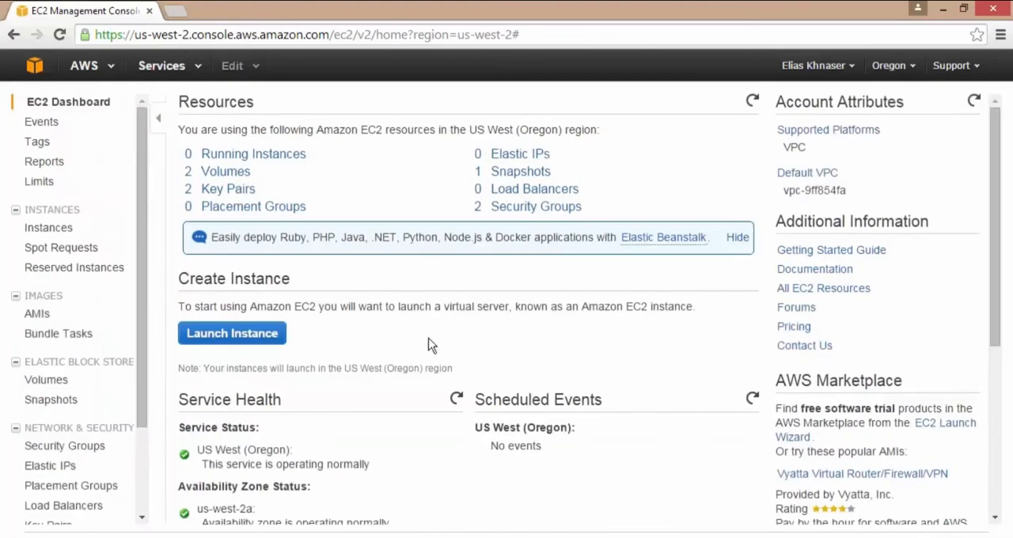
click(48, 381)
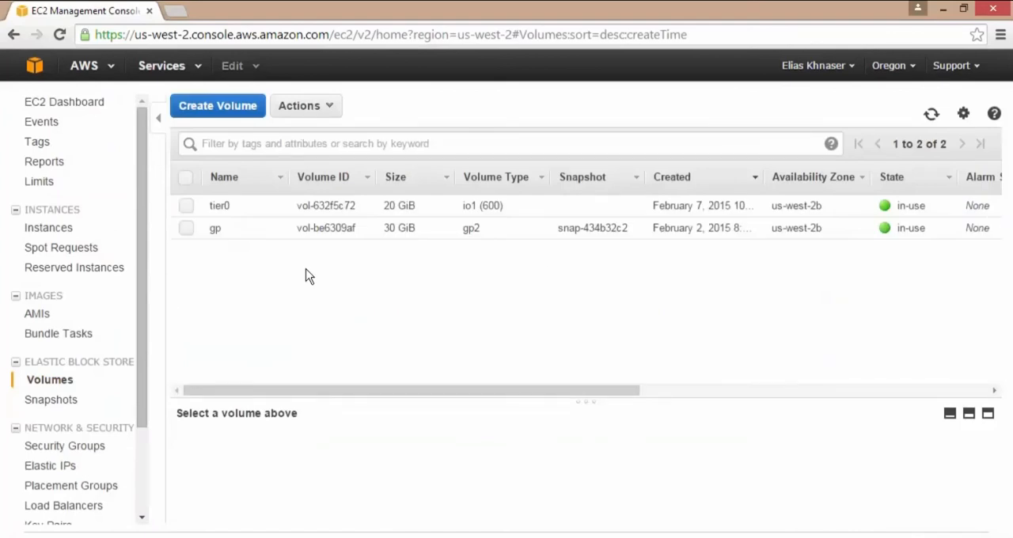
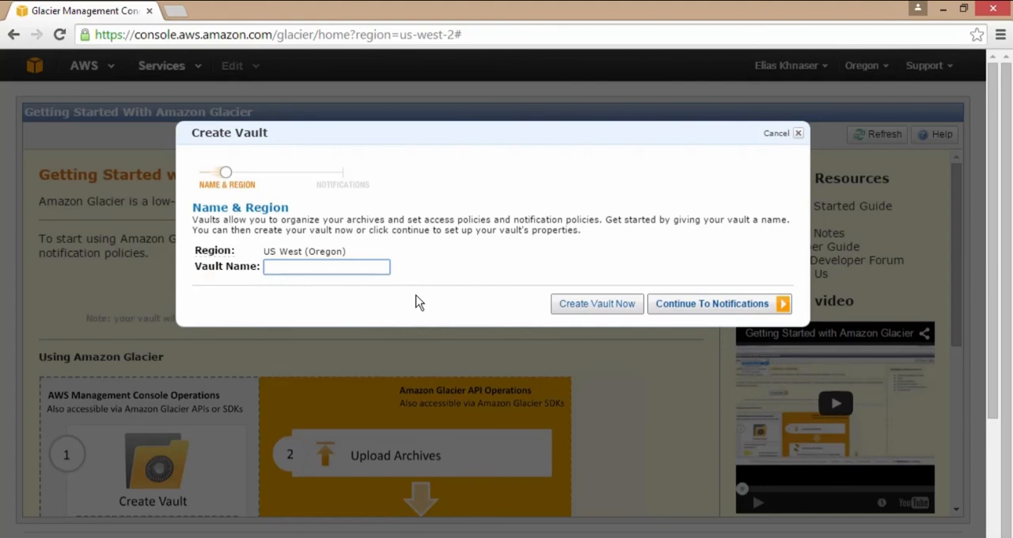
Name the new Glacier vault WBCVault and create it without configuring notifications.
text(WBCVault)
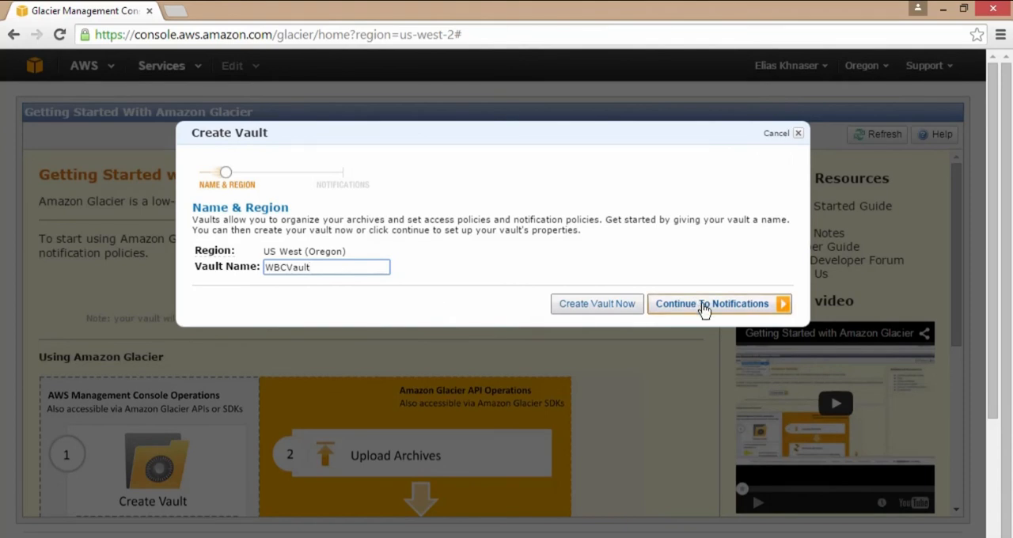
click(588, 315)
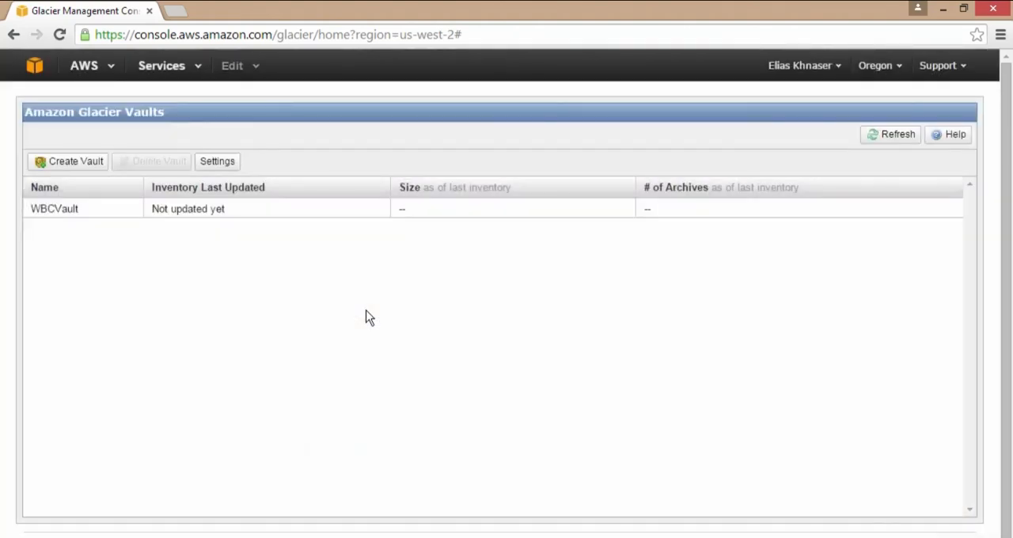
Review WBCVault's details, its notification options and the data retrieval policy settings, leaving them as they are.
click(67, 210)
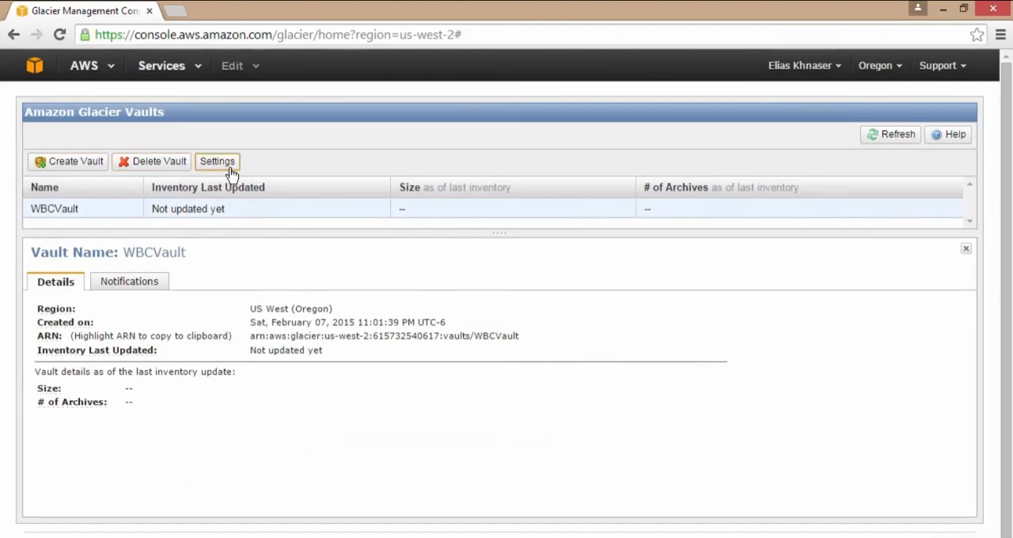
click(131, 282)
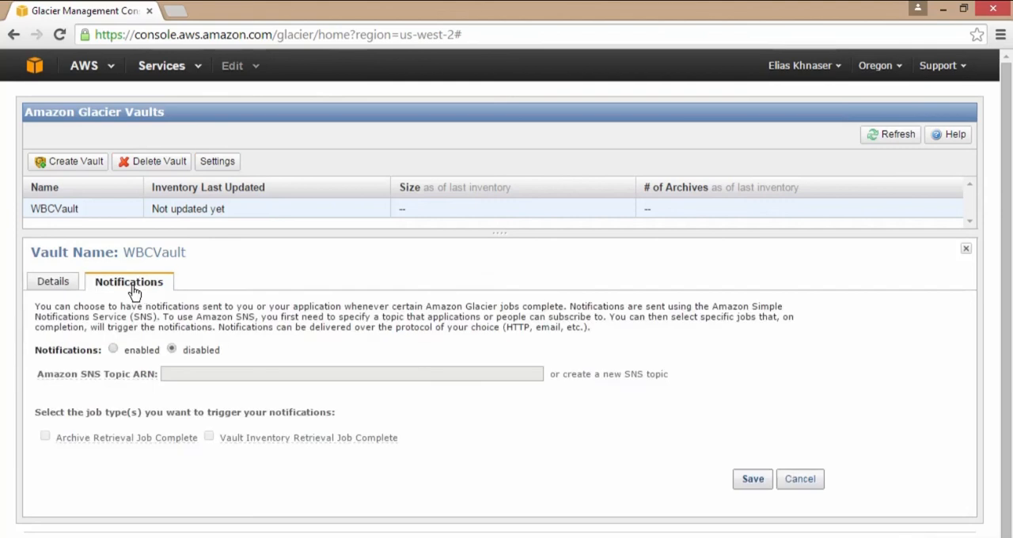
click(60, 284)
click(128, 282)
click(221, 162)
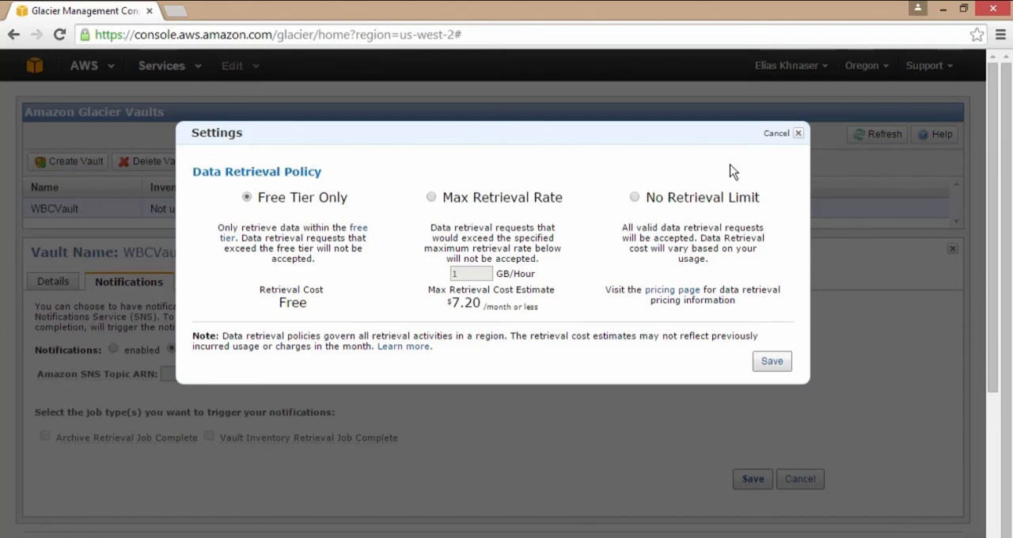
click(776, 135)
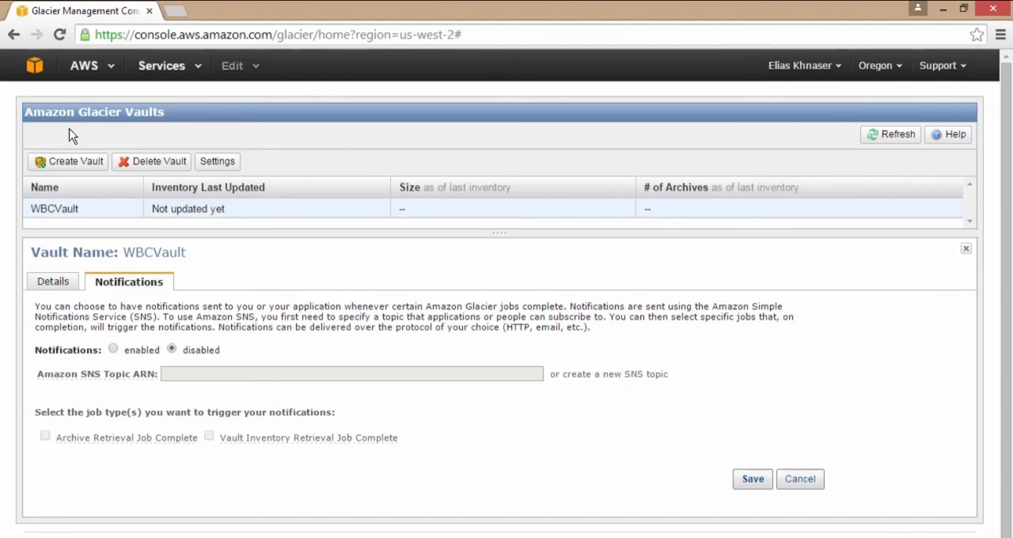
Go to Identity & Access Management and create a user named GlacierUser with a generated access key.
click(34, 65)
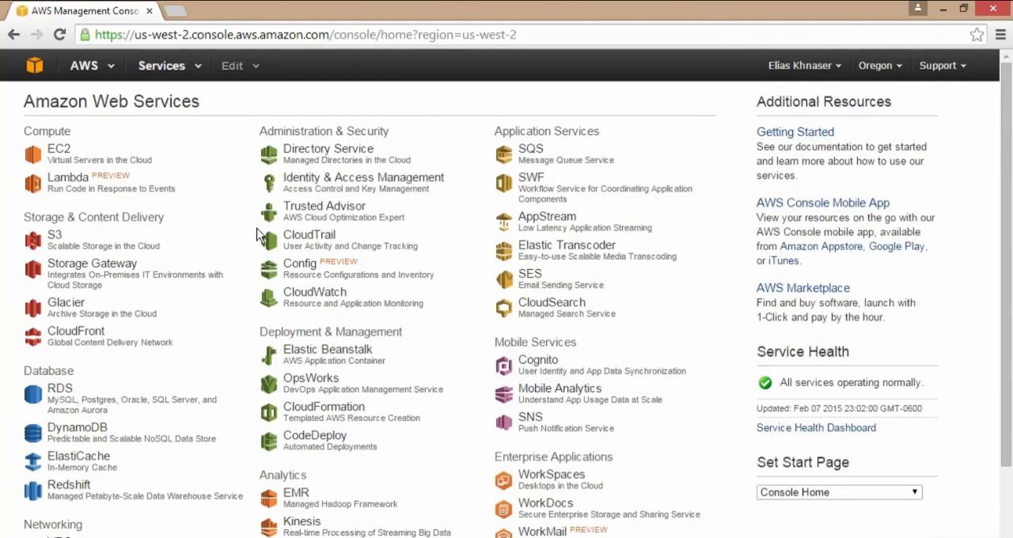
click(343, 182)
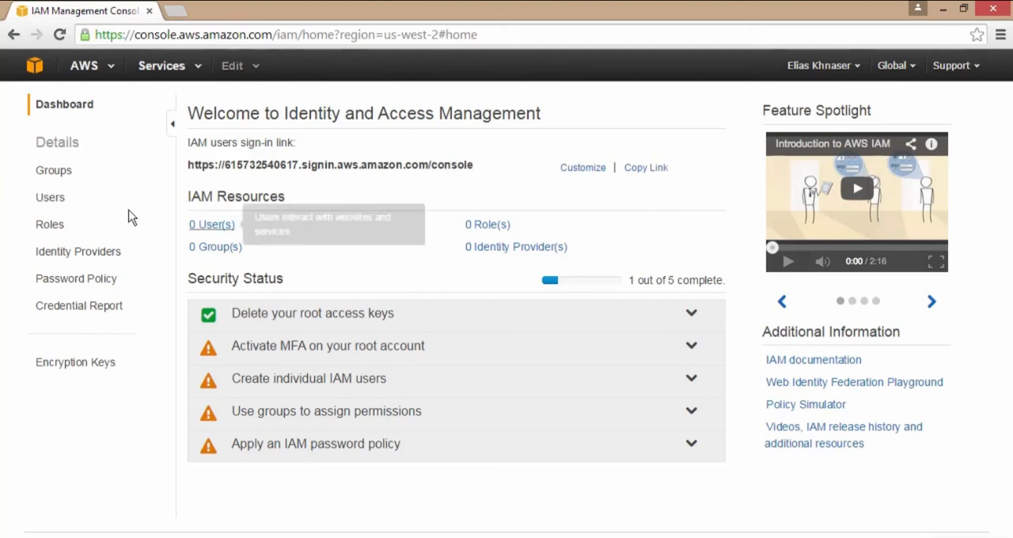
click(51, 199)
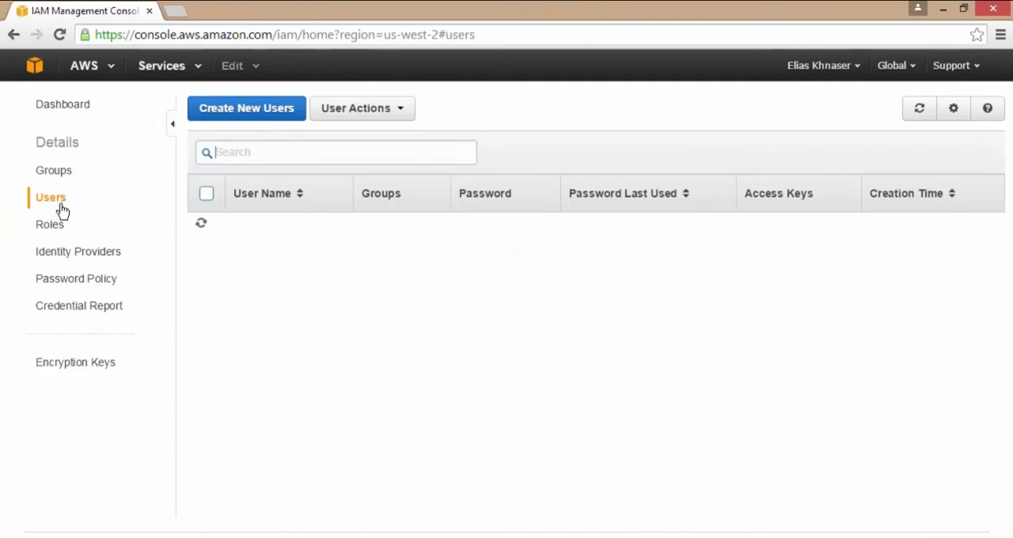
click(251, 116)
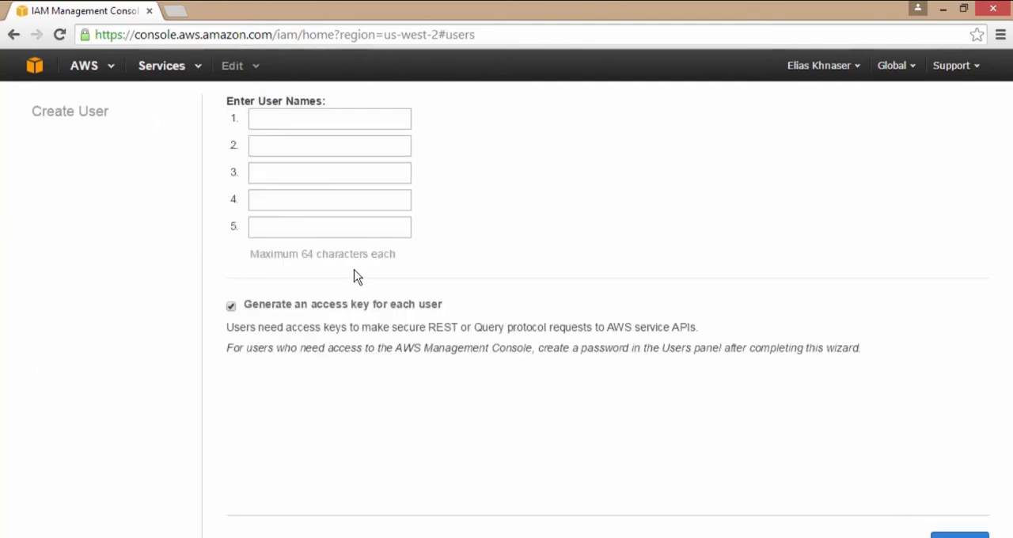
click(332, 120)
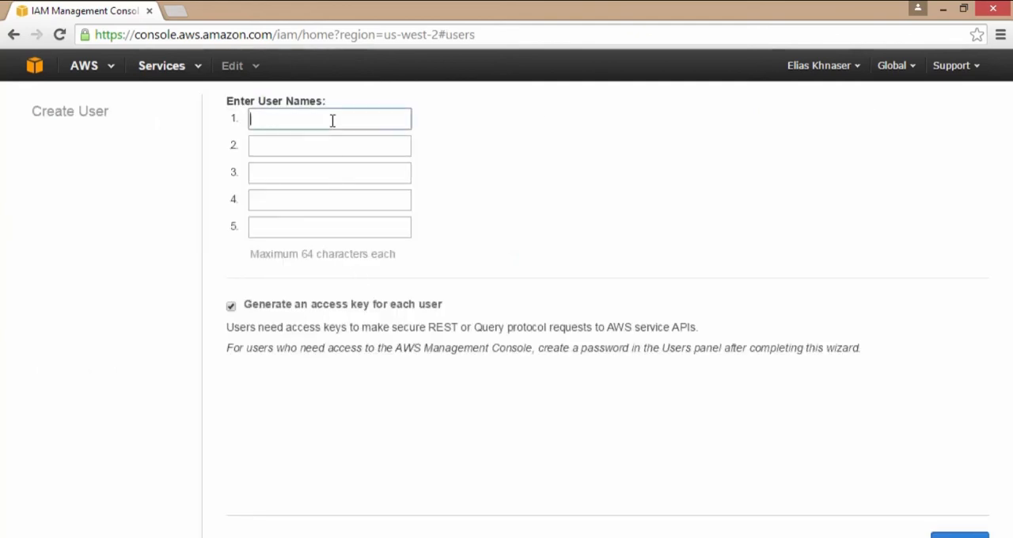
text(GlacierUser)
click(959, 535)
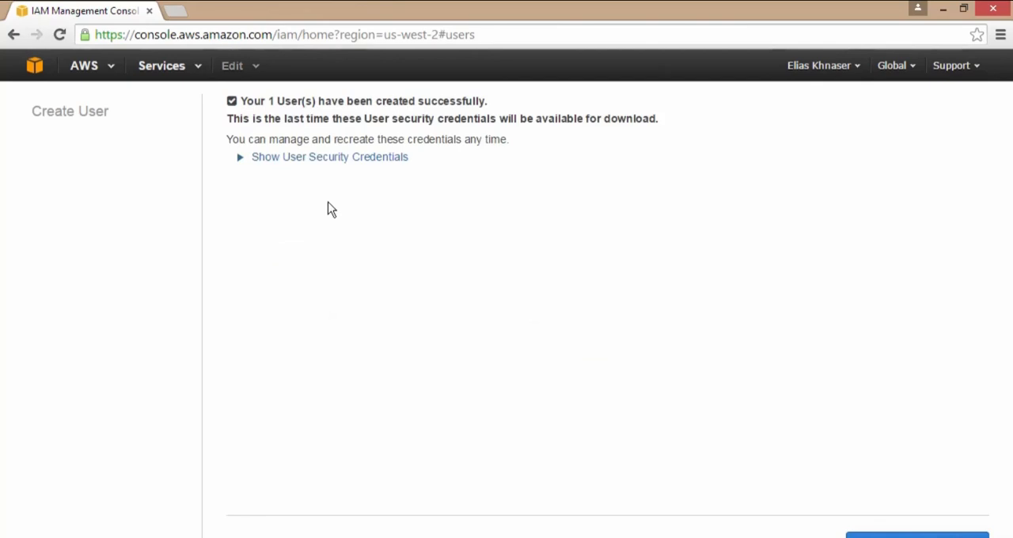
Show GlacierUser's security credentials and close the user creation wizard without downloading them.
click(309, 161)
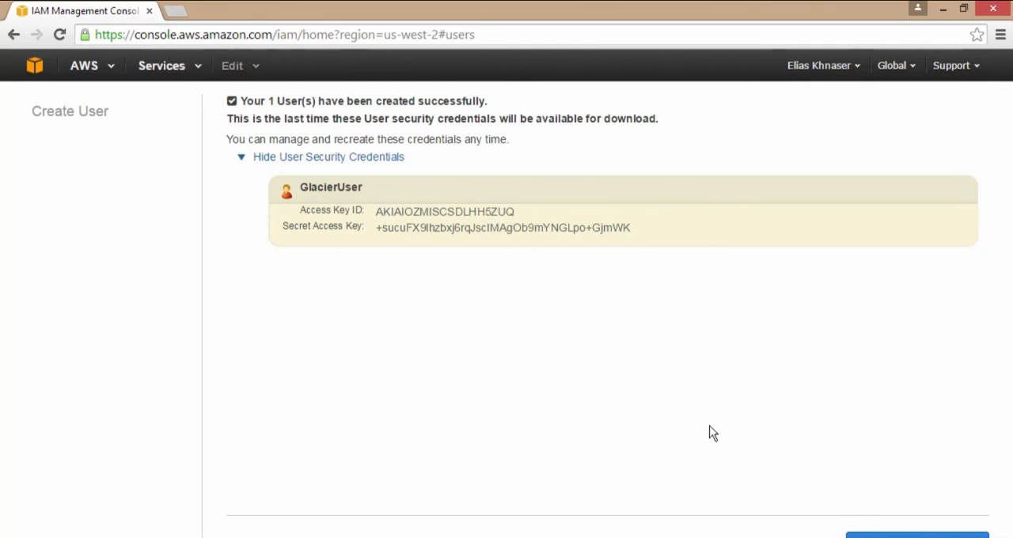
click(878, 535)
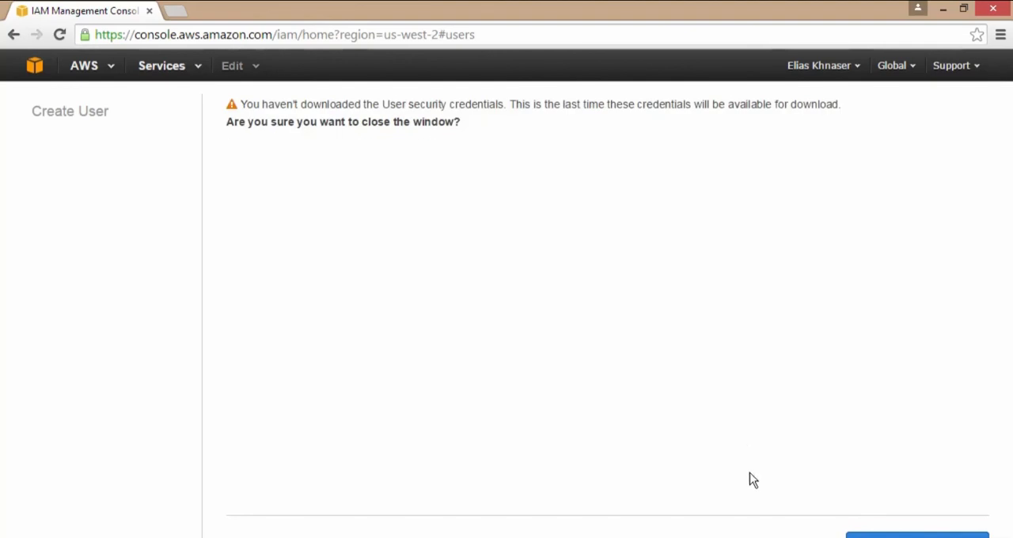
click(878, 535)
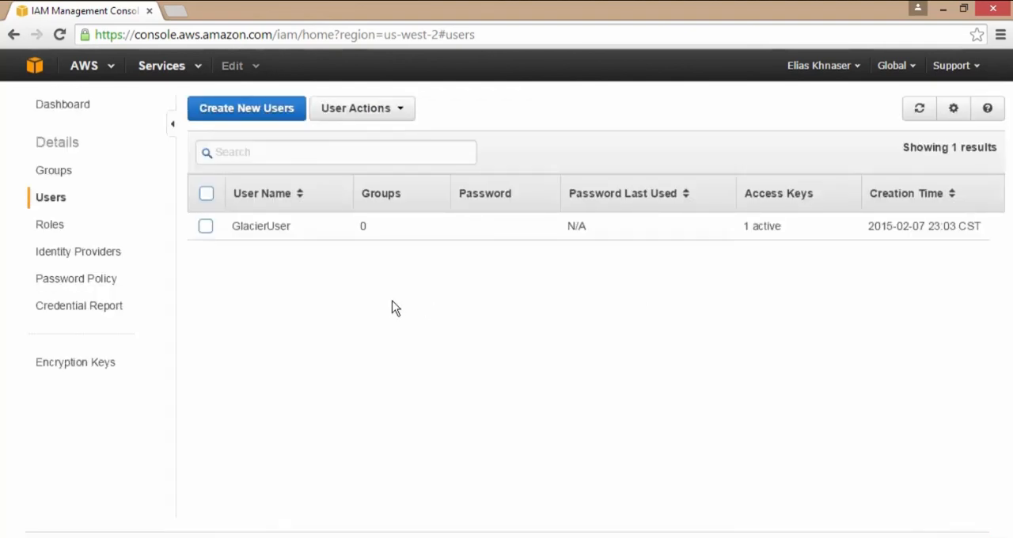
Open GlacierUser's details and start attaching a user policy with the Policy Generator.
click(273, 229)
scroll(498, 297, down, 1)
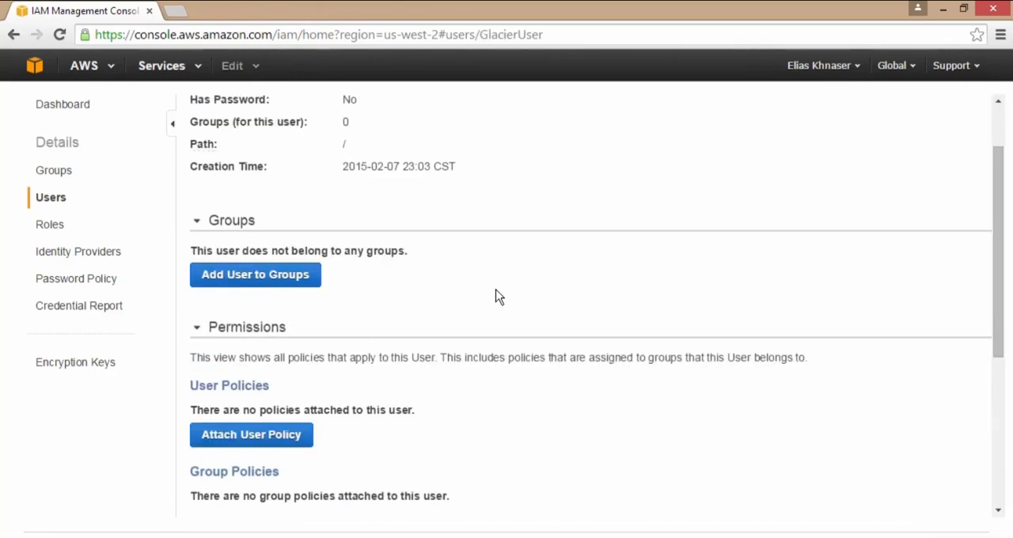
scroll(519, 306, down, 1)
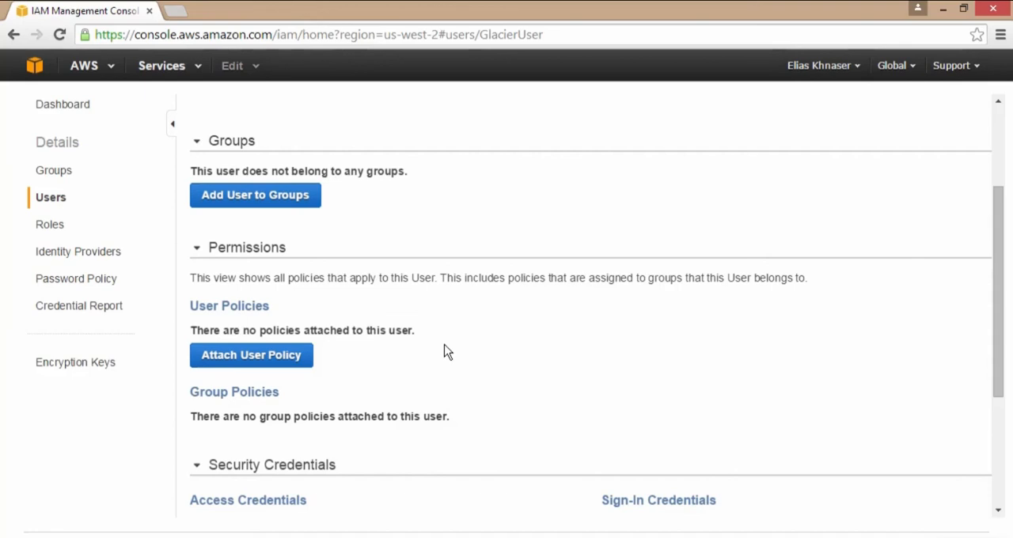
click(264, 356)
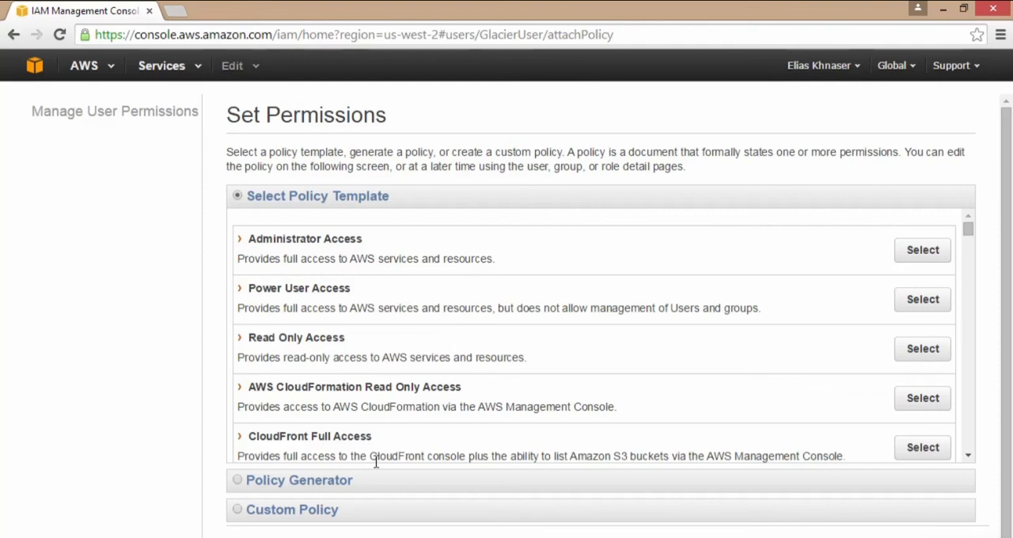
click(323, 484)
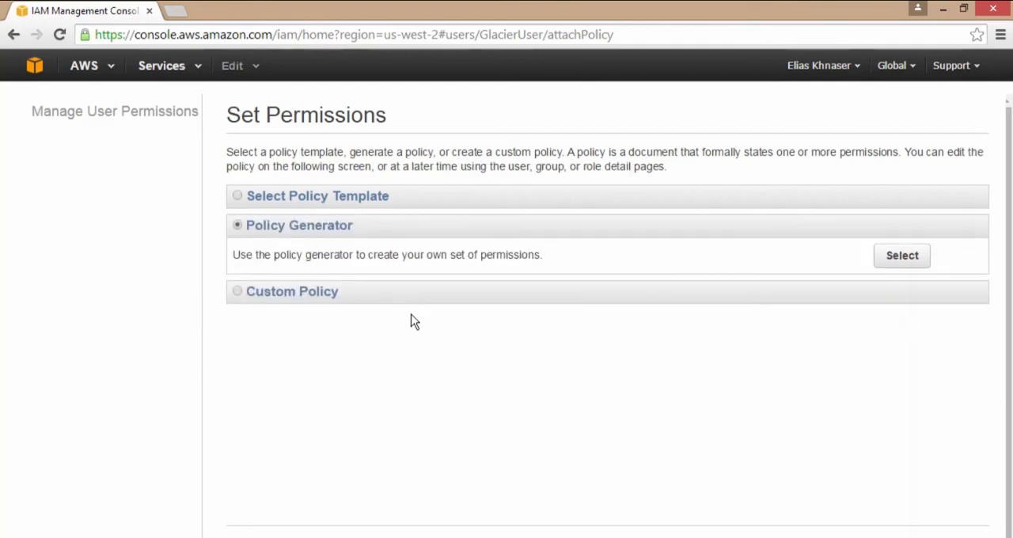
click(904, 263)
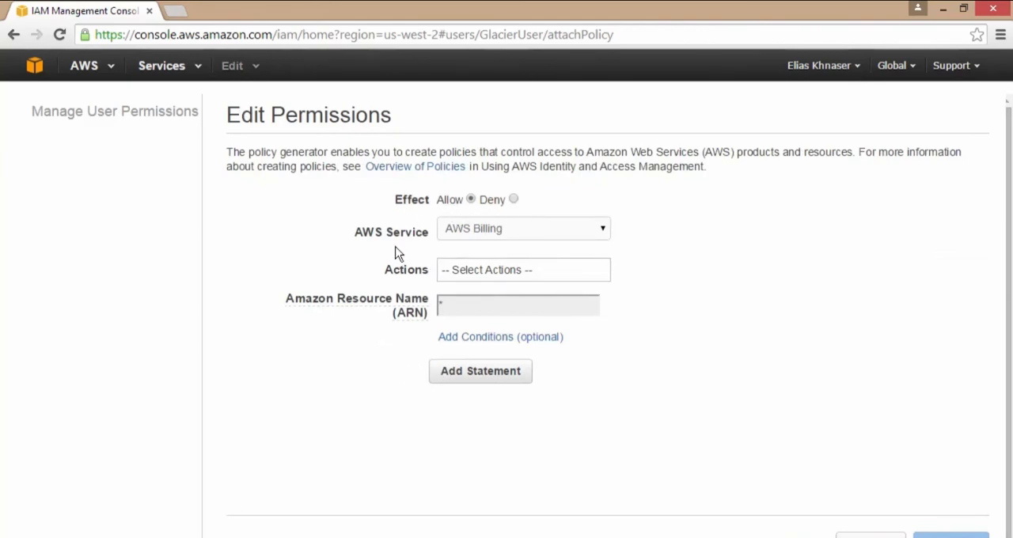
Set the policy to allow all actions on Amazon Glacier, and cancel it with the Amazon Resource Name still empty.
click(606, 235)
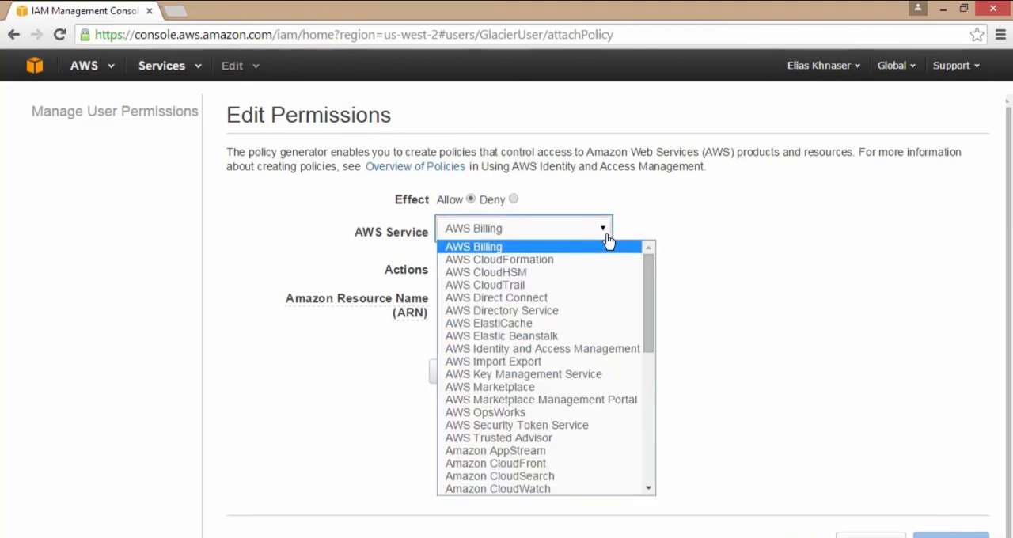
scroll(613, 352, down, 2)
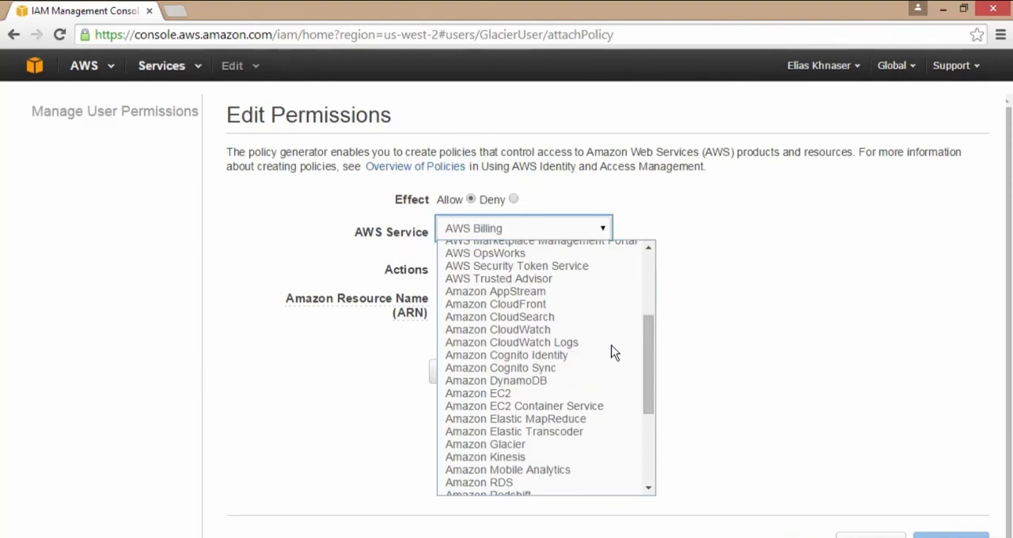
click(585, 448)
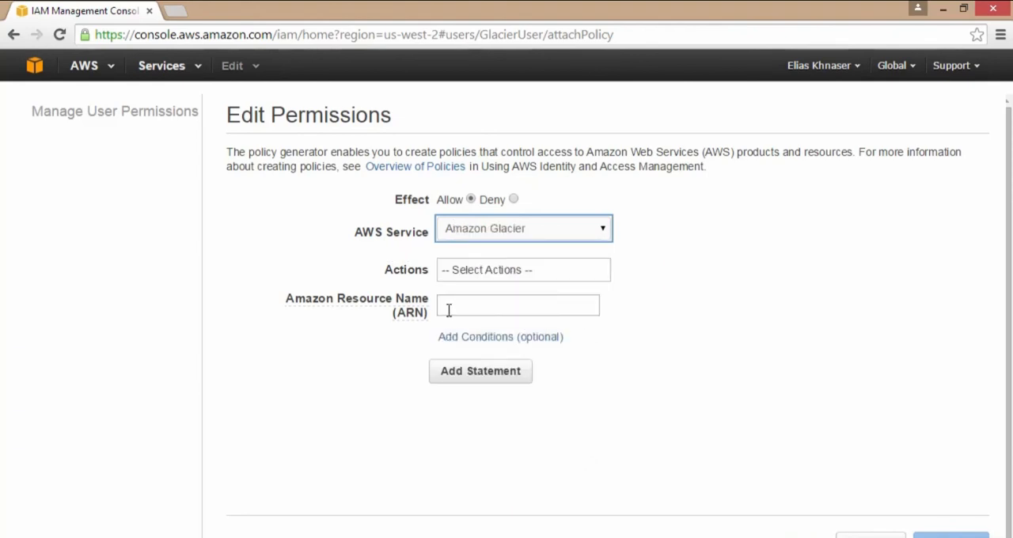
click(545, 279)
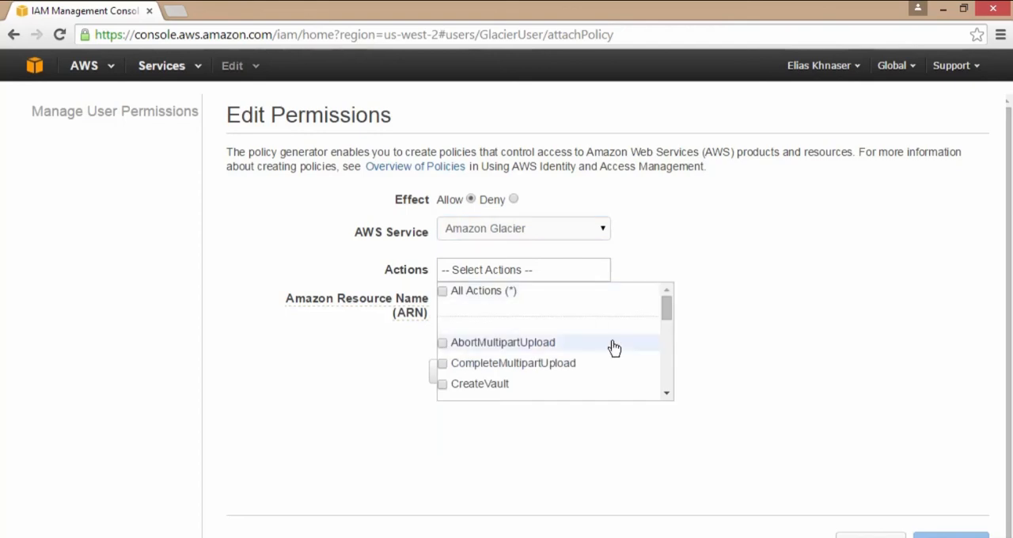
scroll(614, 348, down, 5)
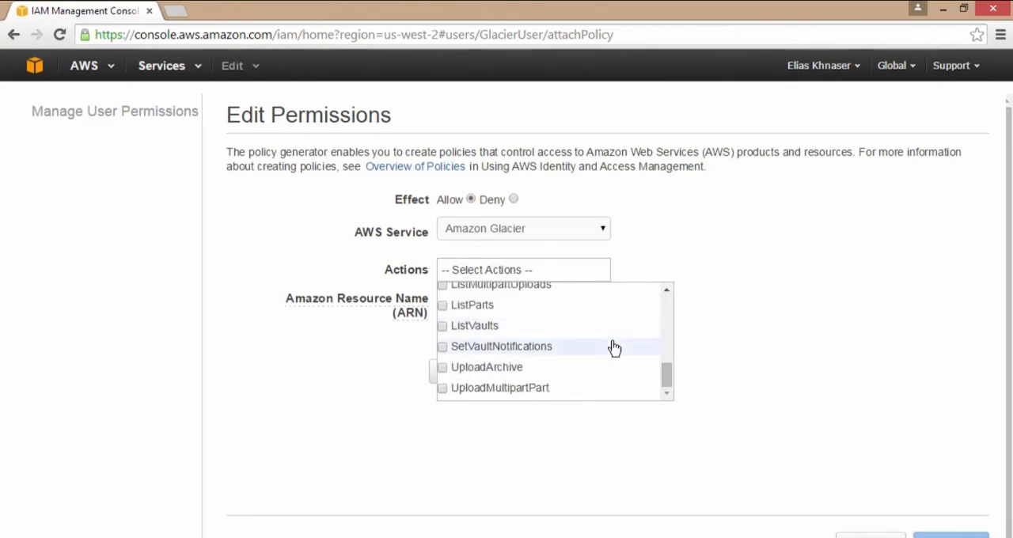
scroll(614, 348, up, 5)
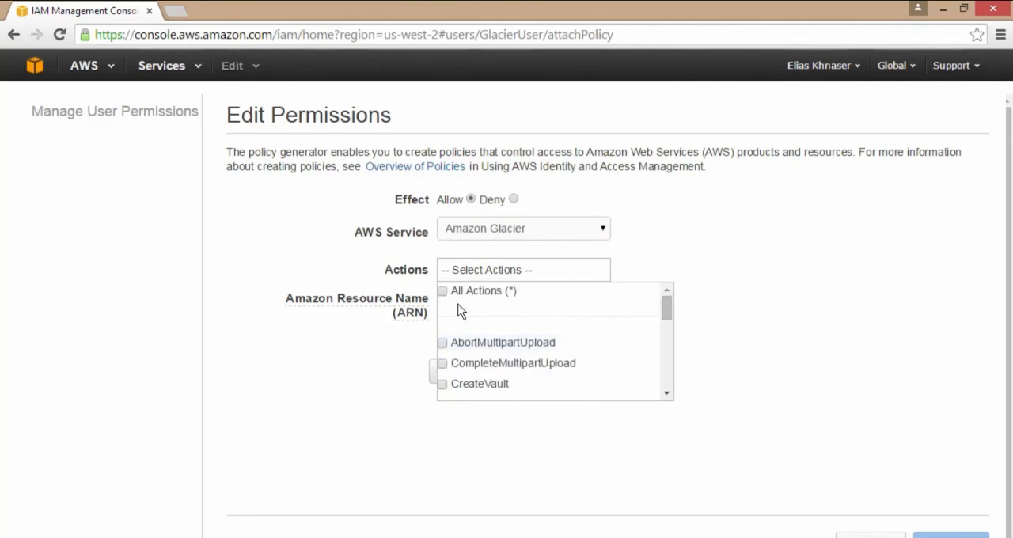
click(442, 292)
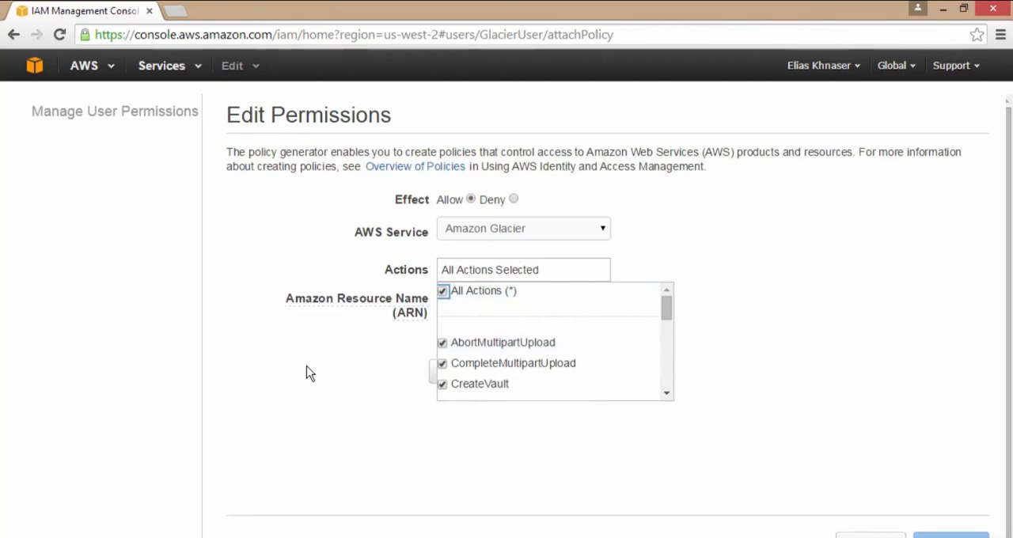
click(310, 373)
click(548, 303)
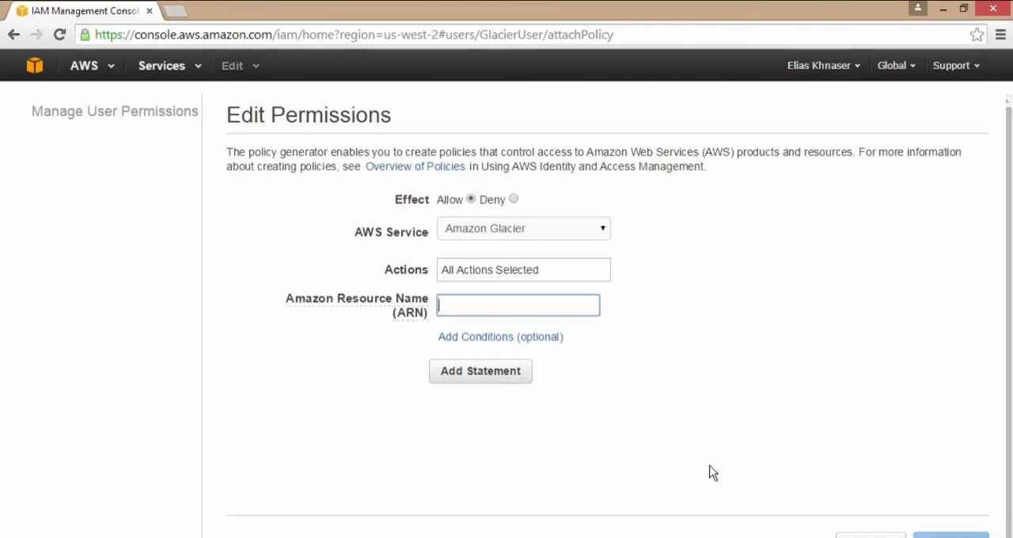
click(802, 536)
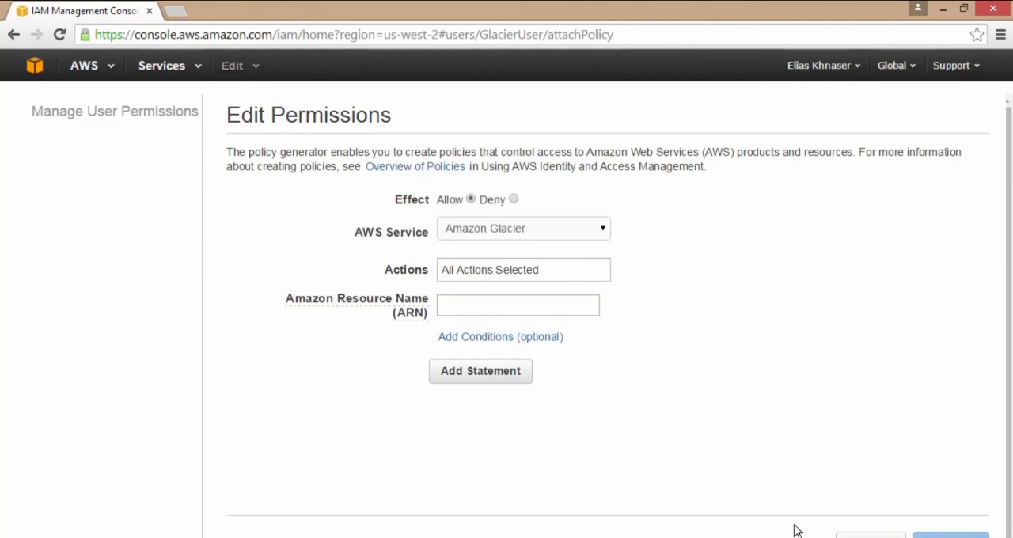
click(870, 535)
Return to the Glacier vaults and select WBCVault's ARN text for copying.
click(34, 65)
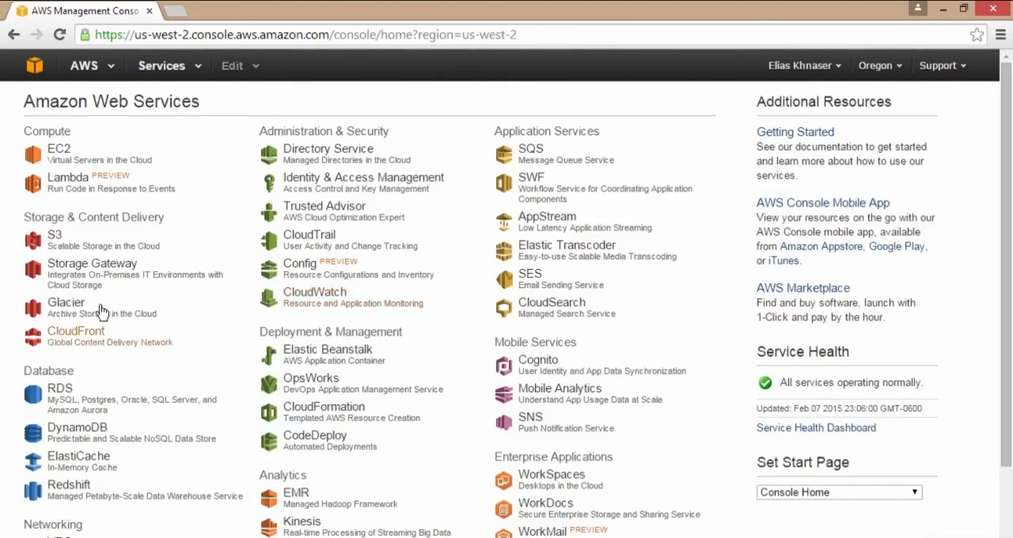
click(70, 305)
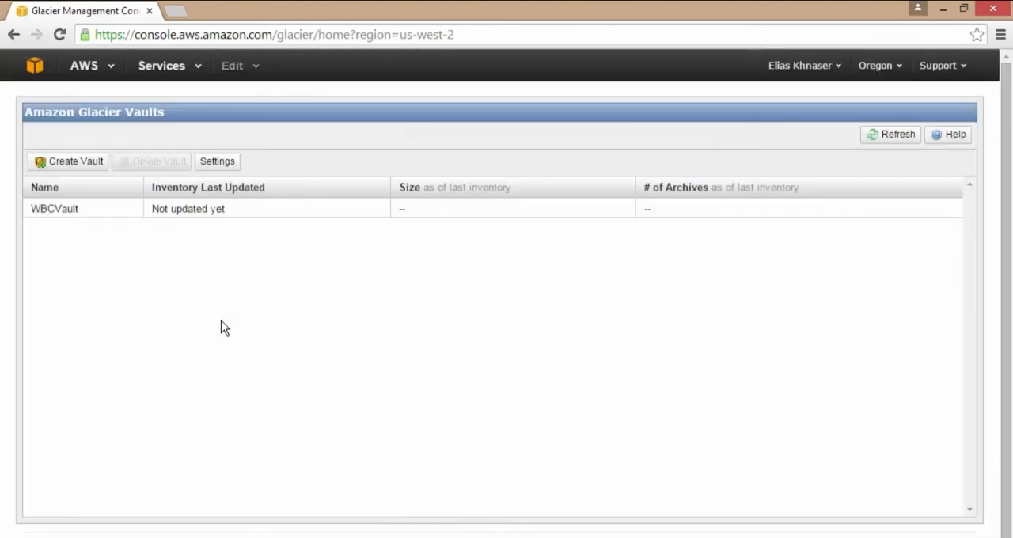
click(68, 212)
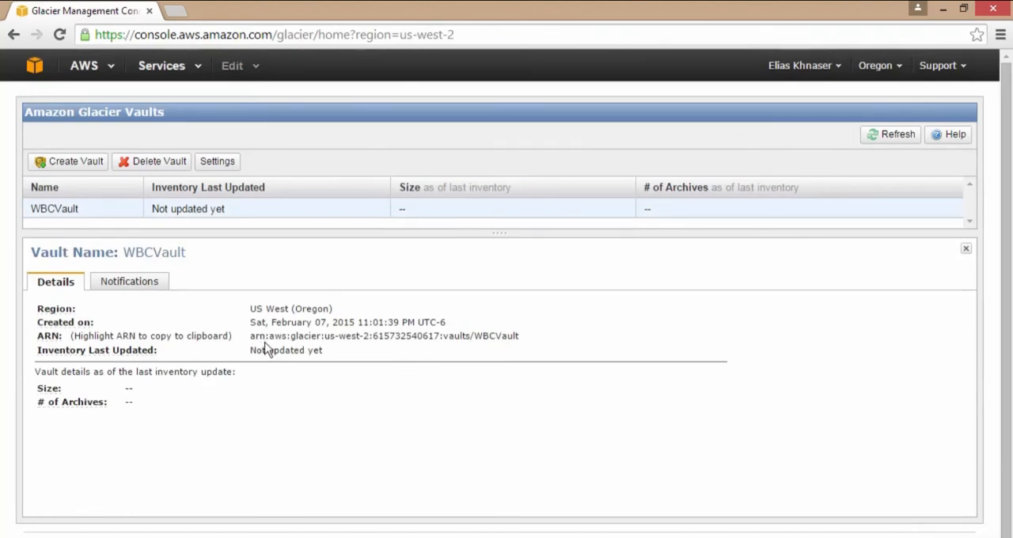
drag(271, 340, 530, 345)
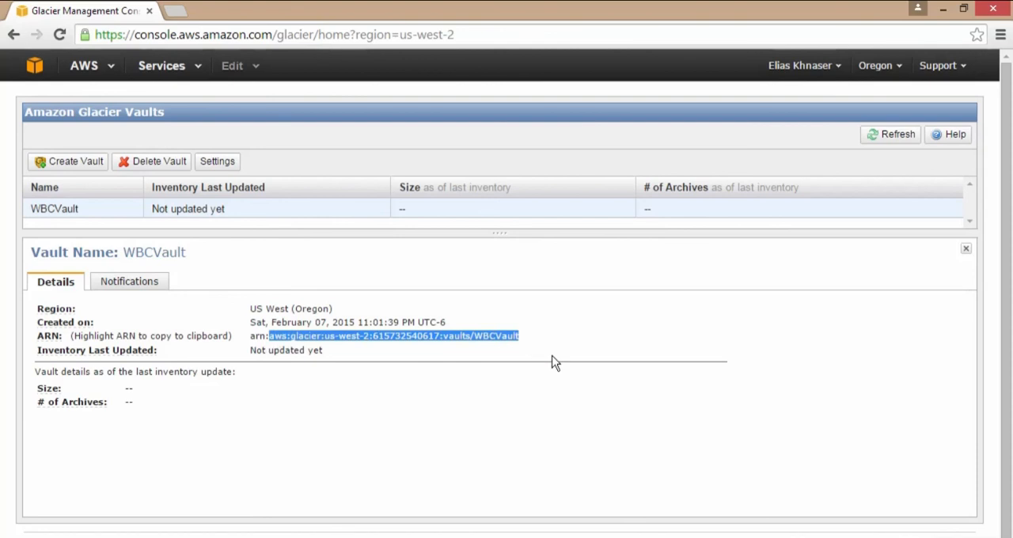
Return to Identity & Access Management and open GlacierUser's details at the permissions section.
click(35, 67)
click(435, 184)
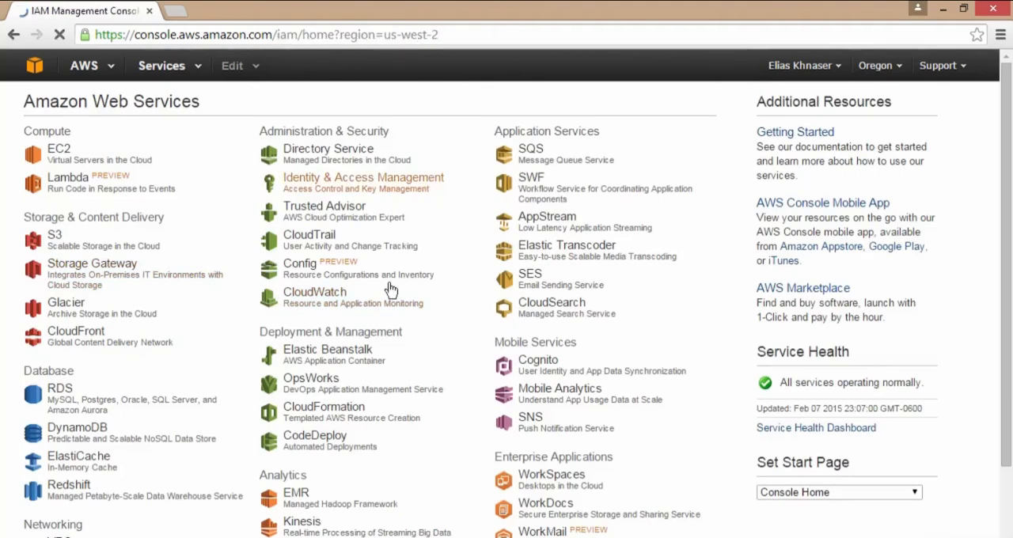
click(213, 225)
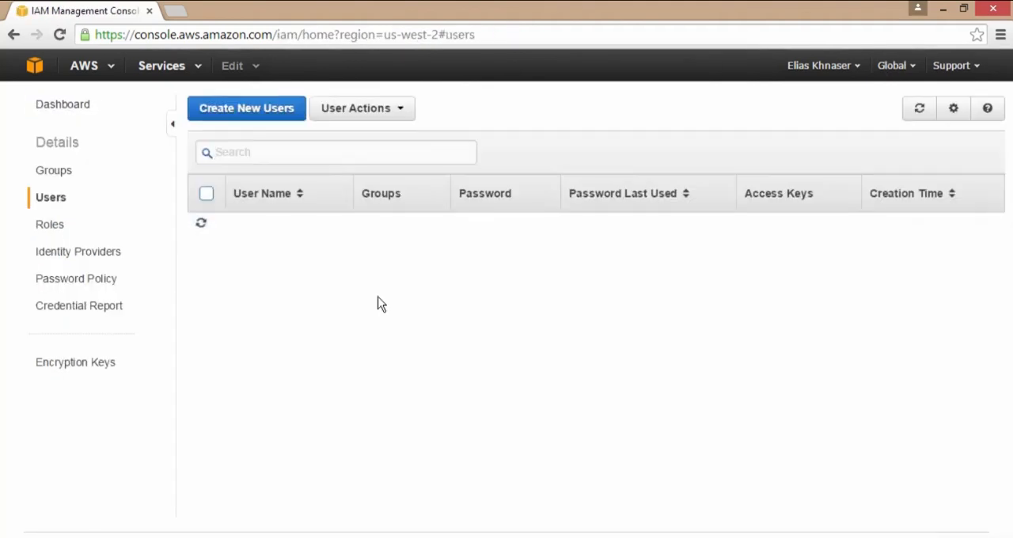
click(265, 229)
scroll(392, 395, down, 2)
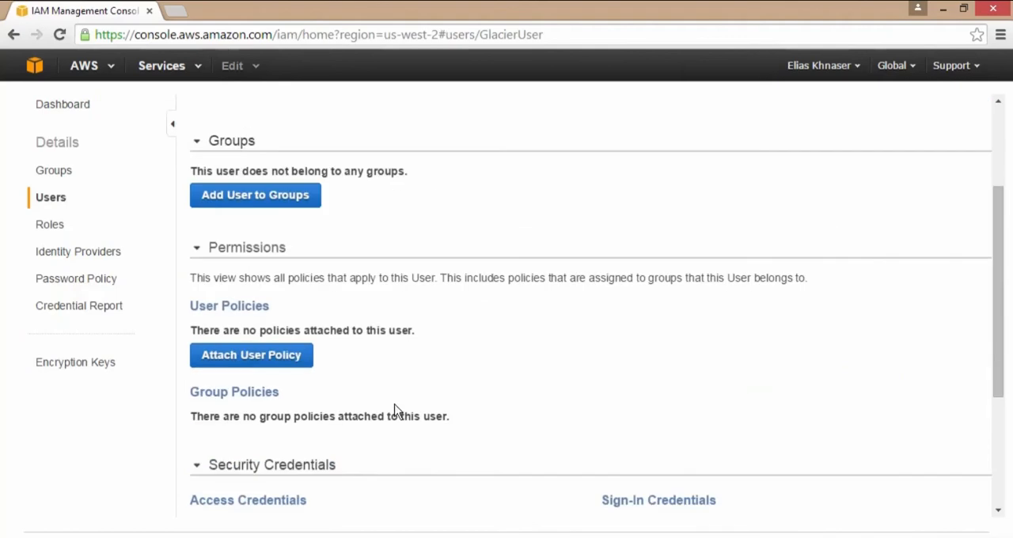
Start attaching a user policy to GlacierUser, using the Policy Generator instead of a policy template.
click(283, 356)
scroll(443, 355, down, 3)
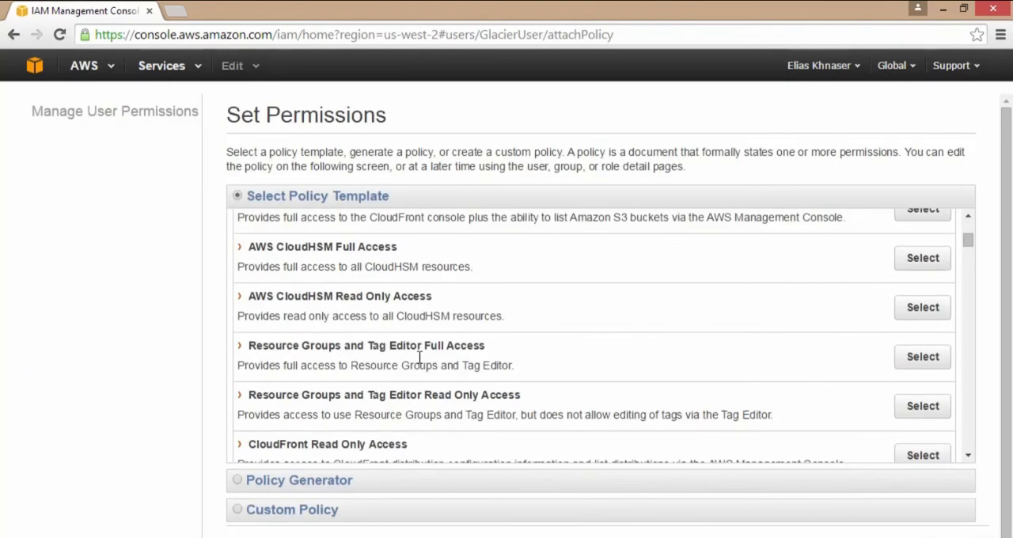
click(327, 483)
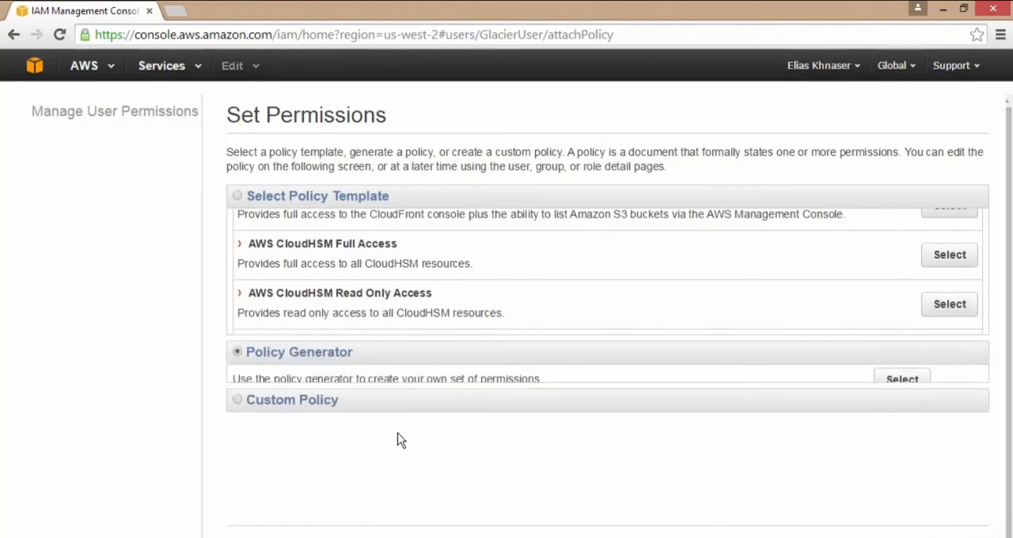
click(899, 257)
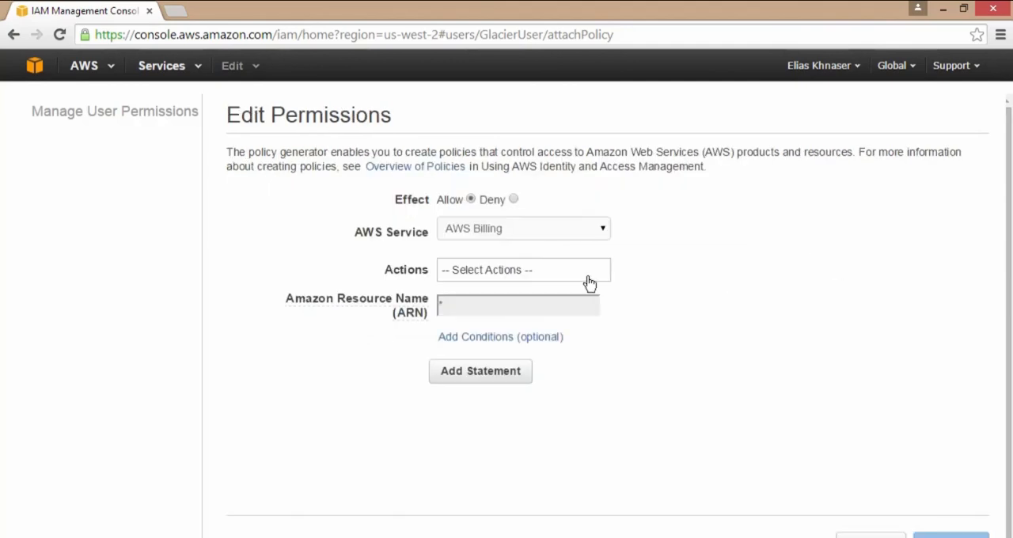
Set the policy statement to allow all actions on the Amazon Glacier service.
click(607, 231)
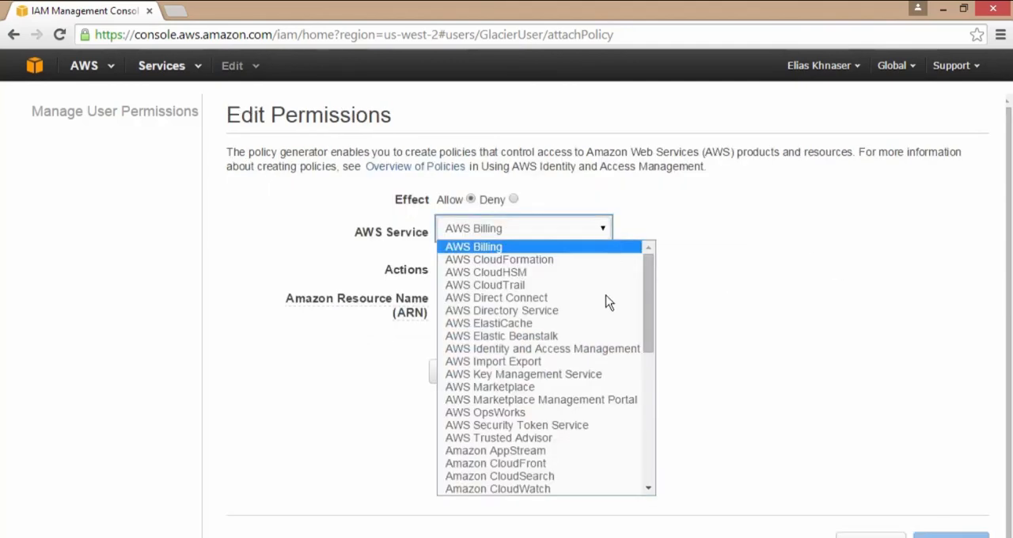
scroll(605, 309, down, 3)
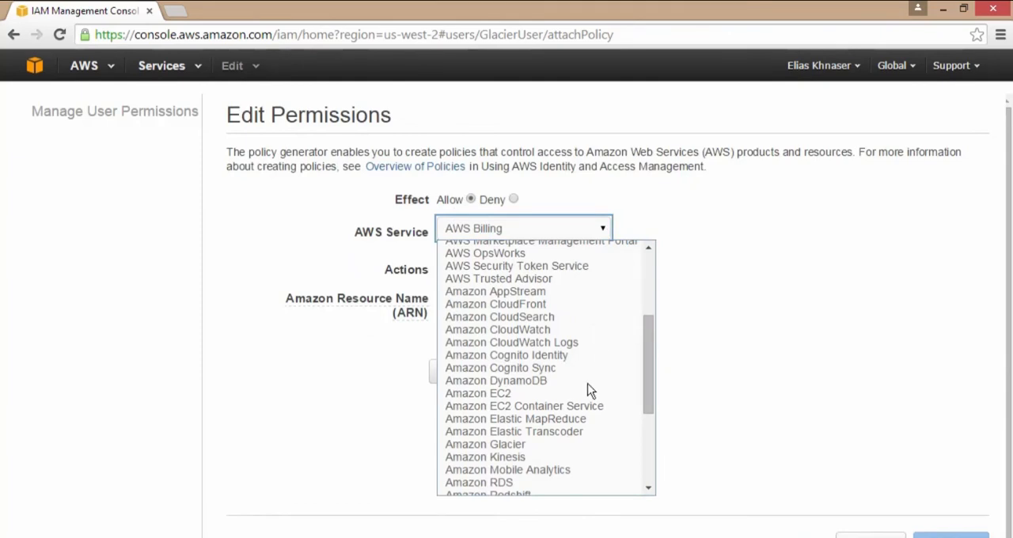
click(570, 444)
click(570, 273)
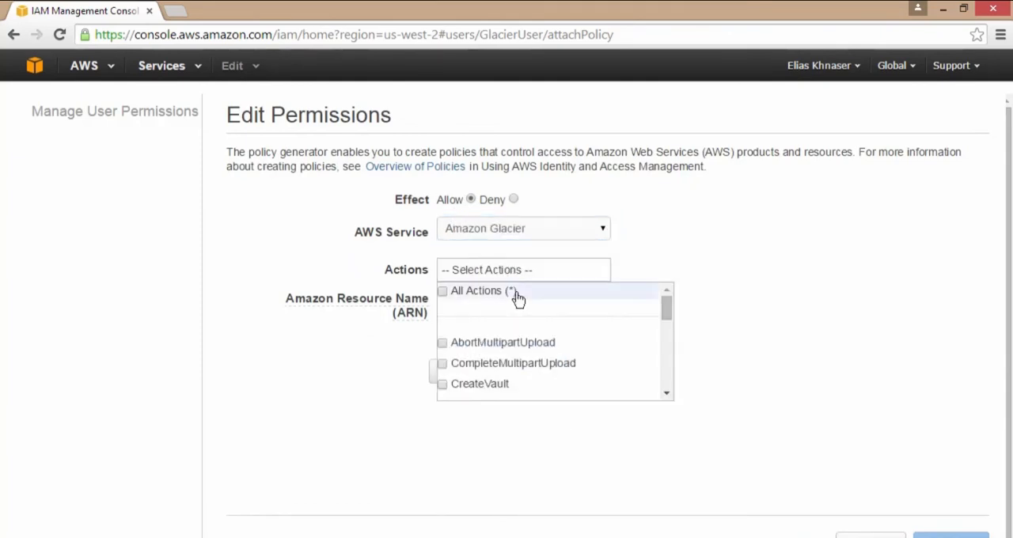
click(442, 292)
click(354, 404)
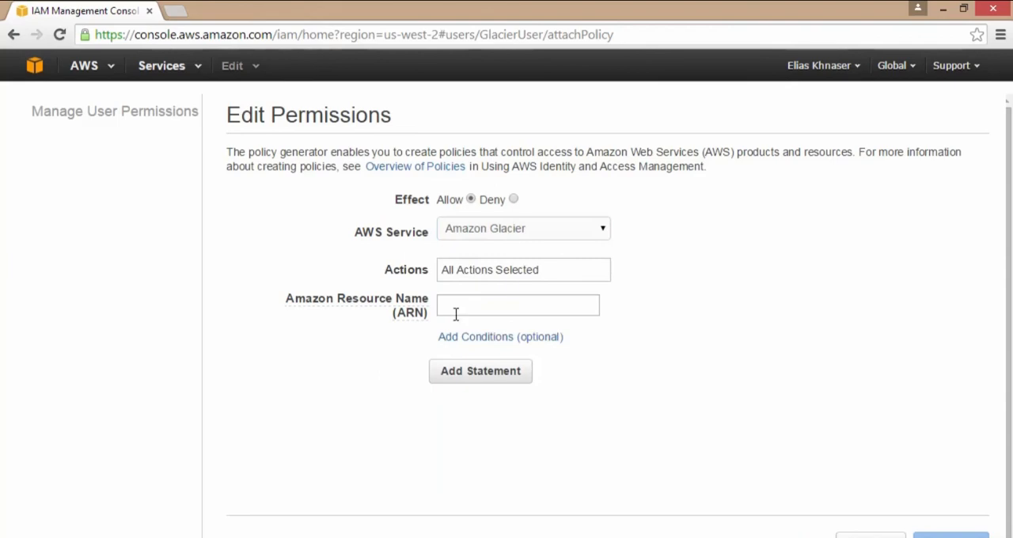
Try to add the statement with WBCVault's copied ARN text, without its "arn:" prefix, as the Amazon Resource Name.
click(455, 309)
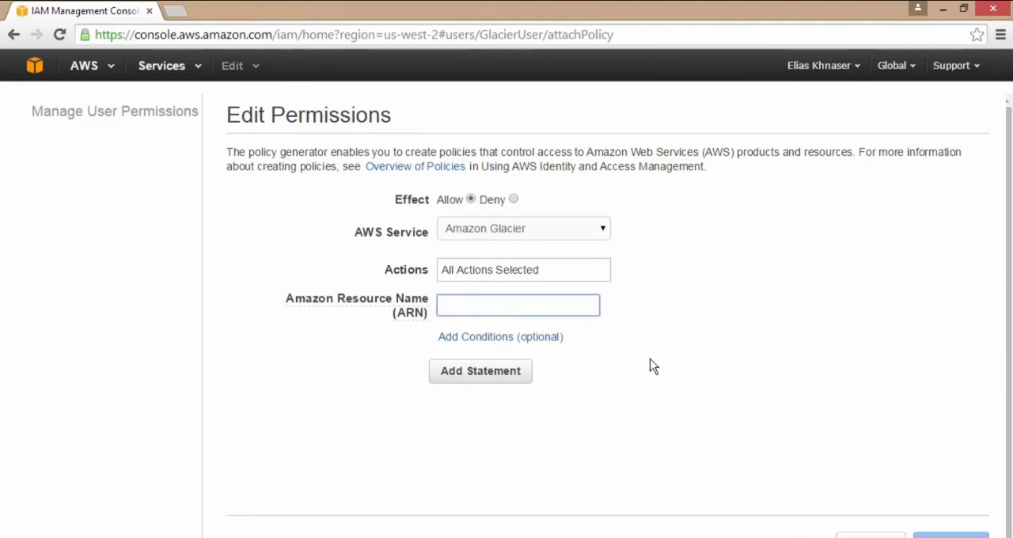
key(ctrl+v)
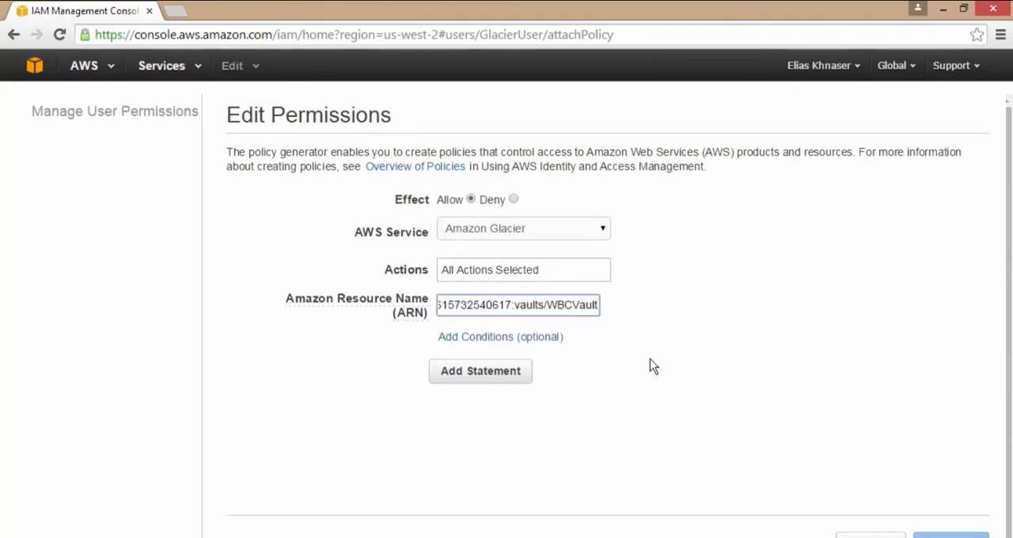
click(515, 386)
Clear the Amazon Resource Name and replace it with WBCVault's complete ARN, including the "arn:" prefix.
click(553, 307)
key(ctrl+a)
key(BackSpace)
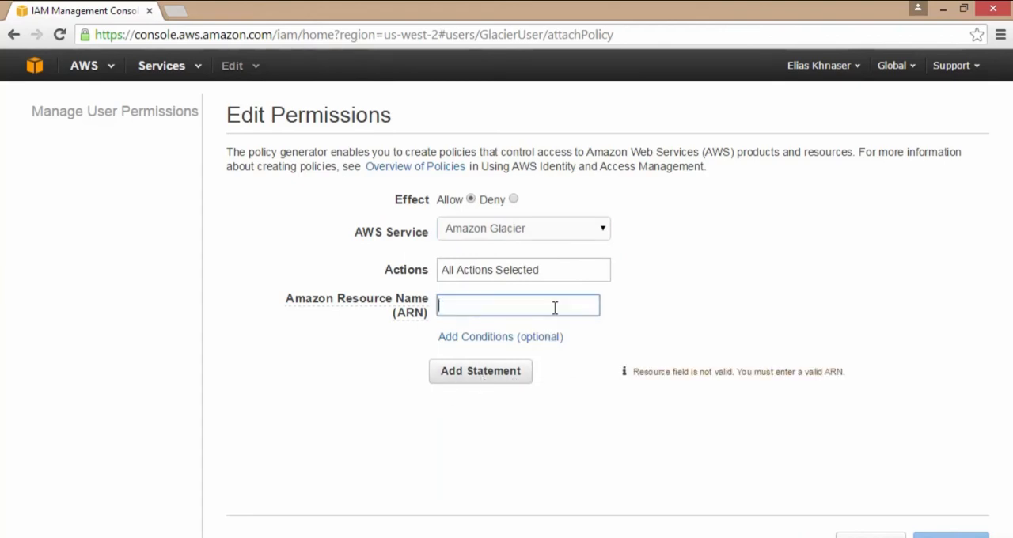
key(ctrl+v)
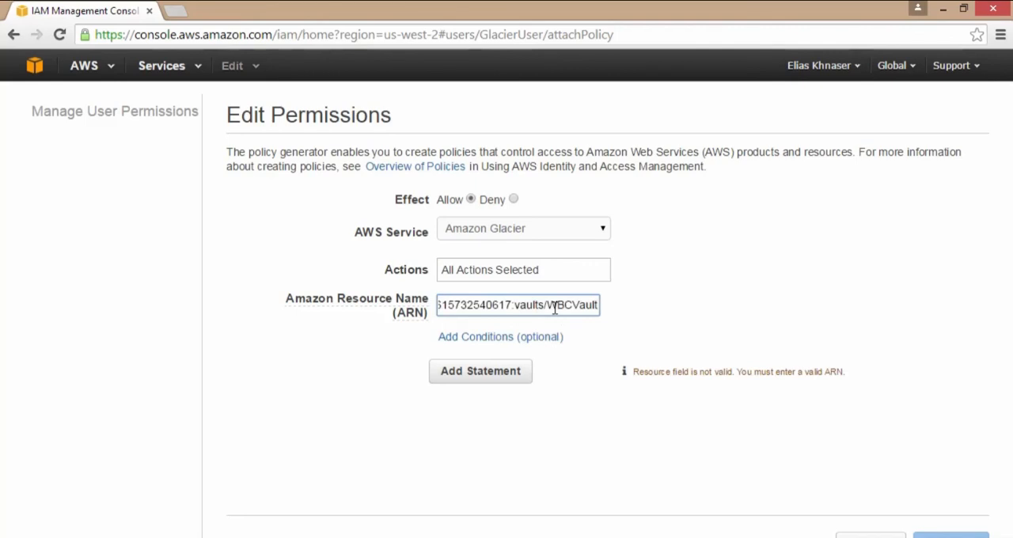
Add the Glacier statement to the policy and apply the generated policy document to GlacierUser under its default name.
click(486, 378)
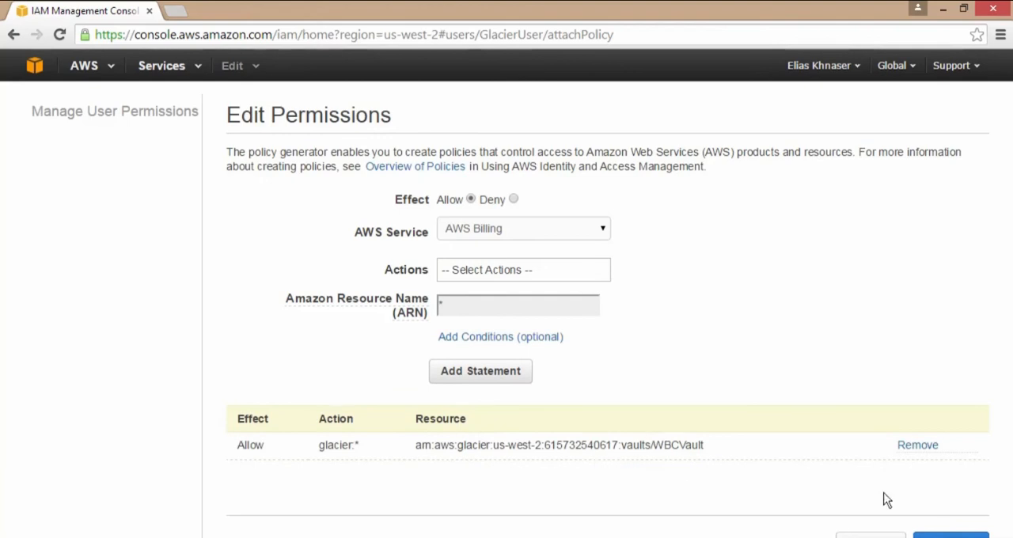
click(934, 534)
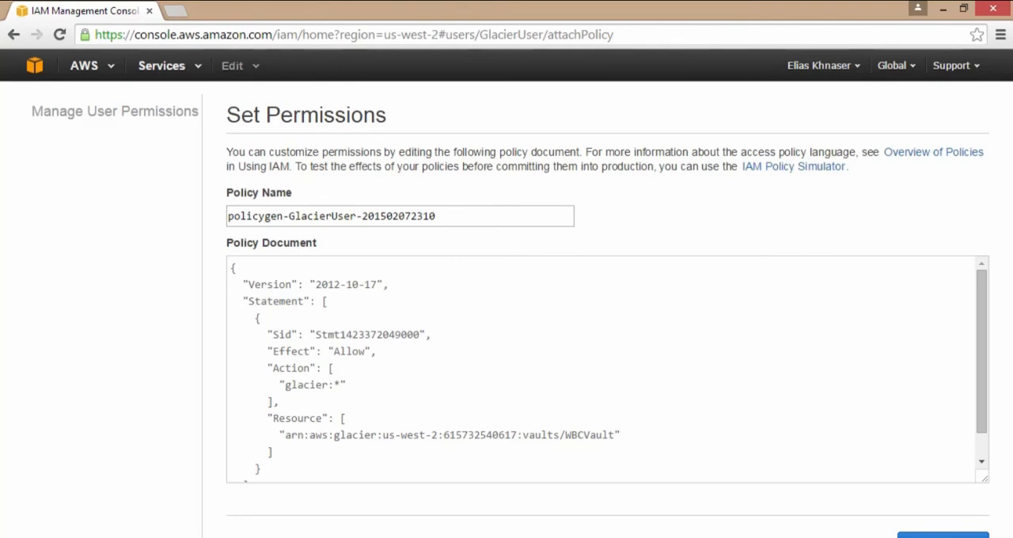
click(942, 535)
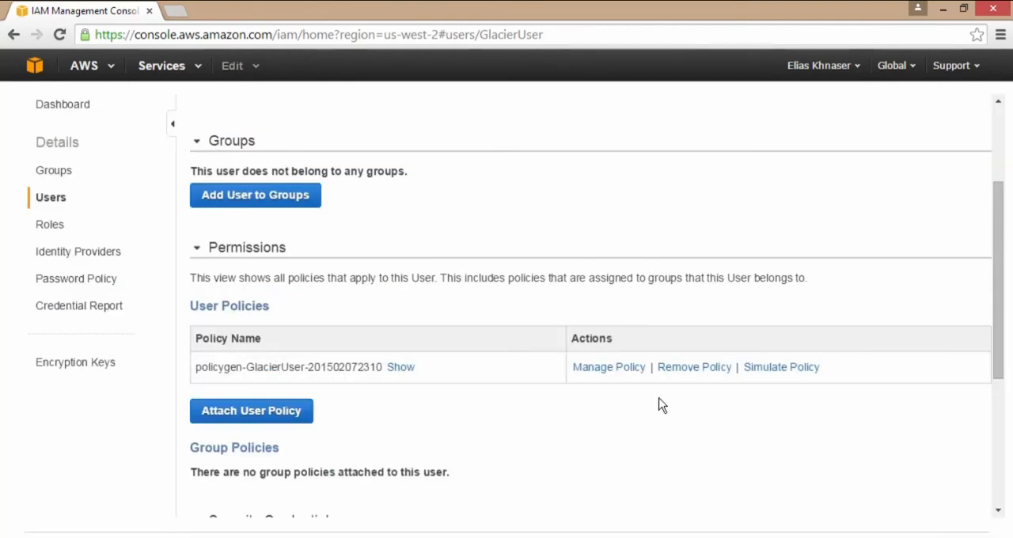